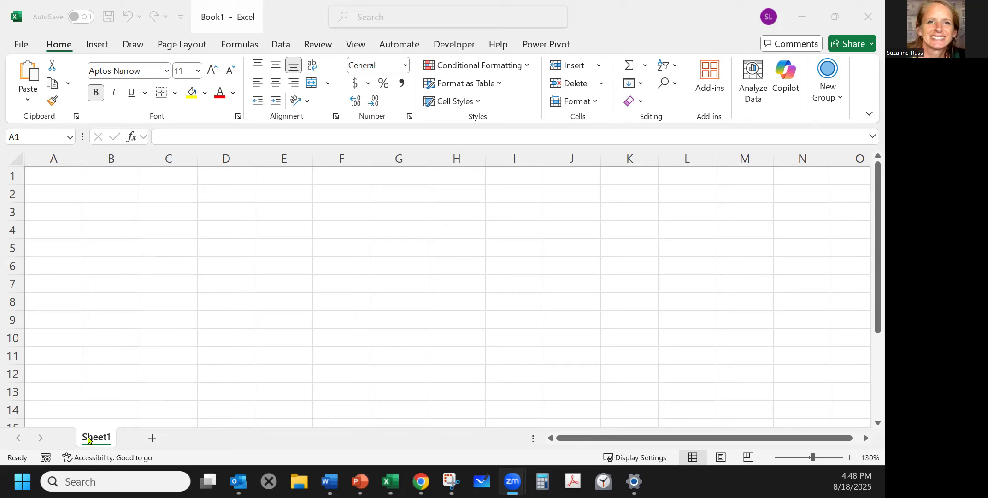
Rename the Sheet1 worksheet as Demo 1
{"action": "double_click", "coordinate": [88, 438]}
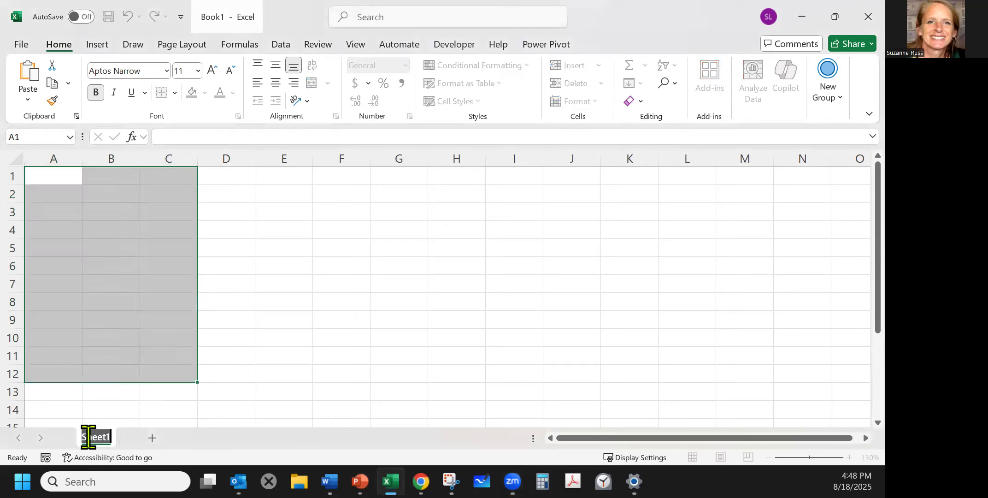
{"action": "type", "text": "Demo 1"}
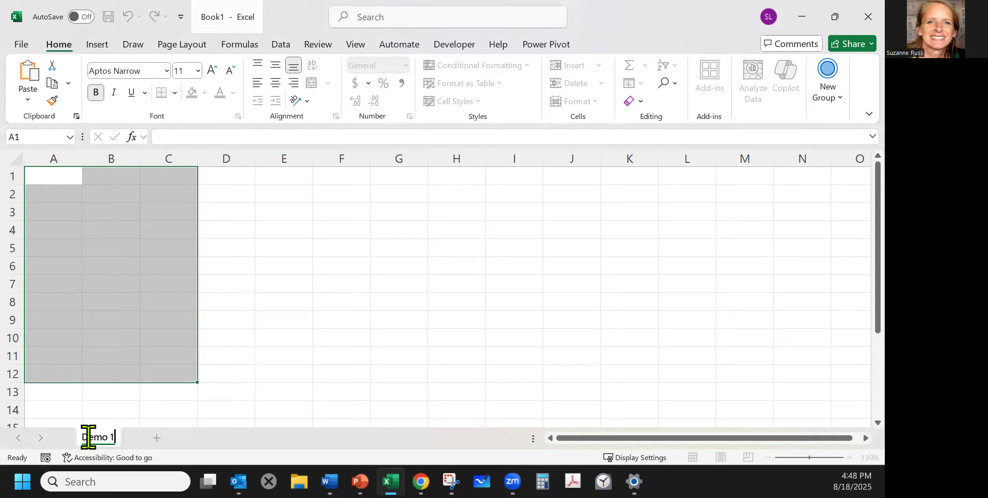
{"action": "key", "text": "Return"}
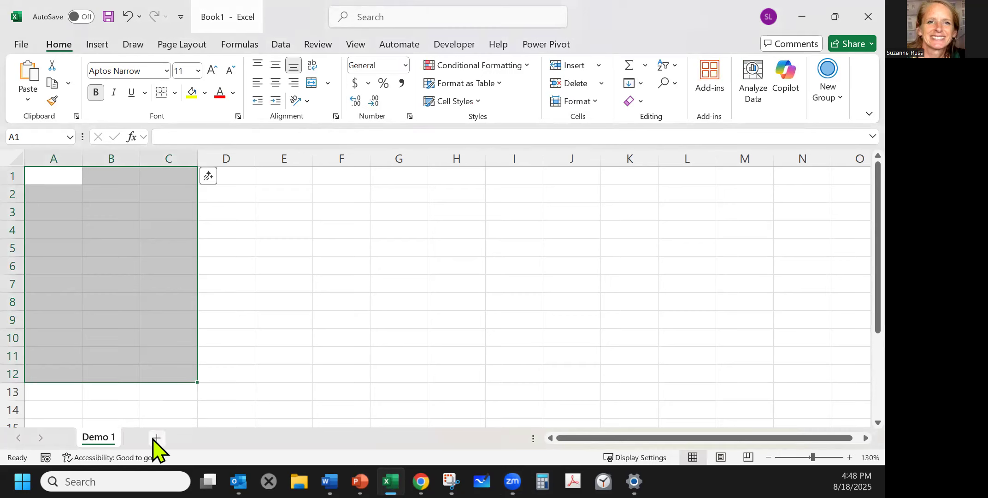
Add a second worksheet named Demo 2 and return to the Demo 1 sheet
{"action": "left_click", "coordinate": [157, 437]}
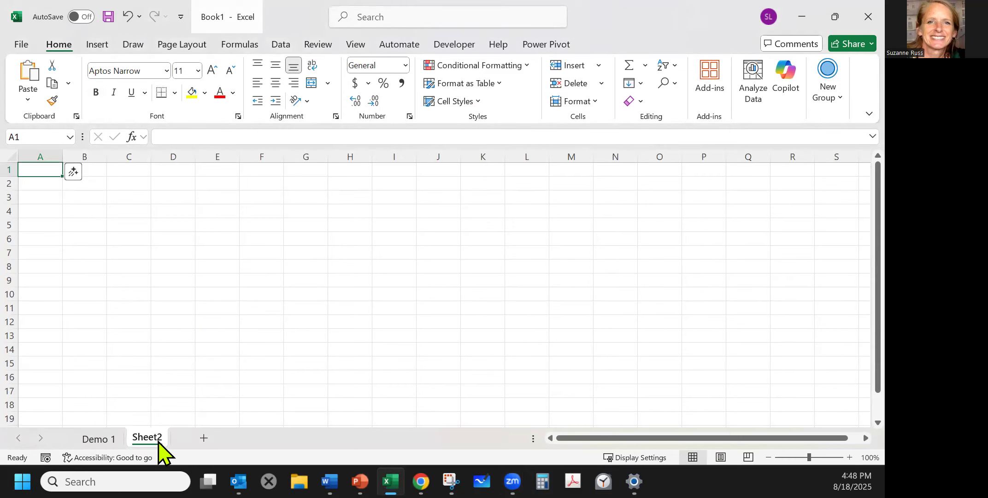
{"action": "double_click", "coordinate": [157, 438]}
{"action": "type", "text": "Demo 2"}
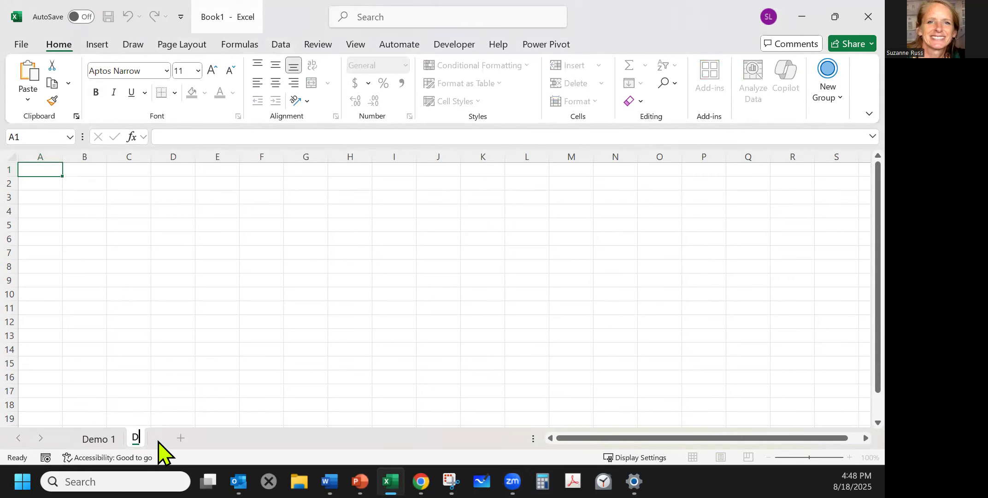
{"action": "left_click", "coordinate": [208, 388]}
{"action": "left_click", "coordinate": [99, 438]}
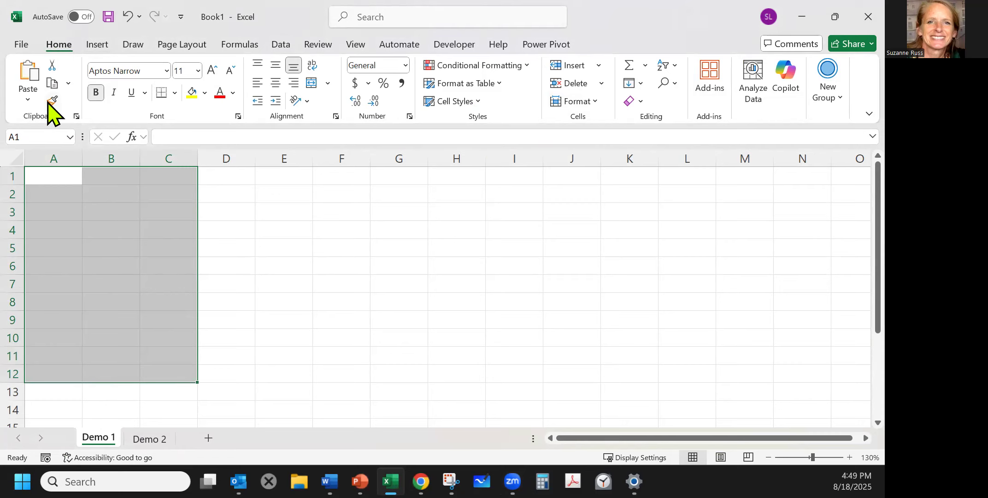
{"action": "left_click", "coordinate": [96, 45]}
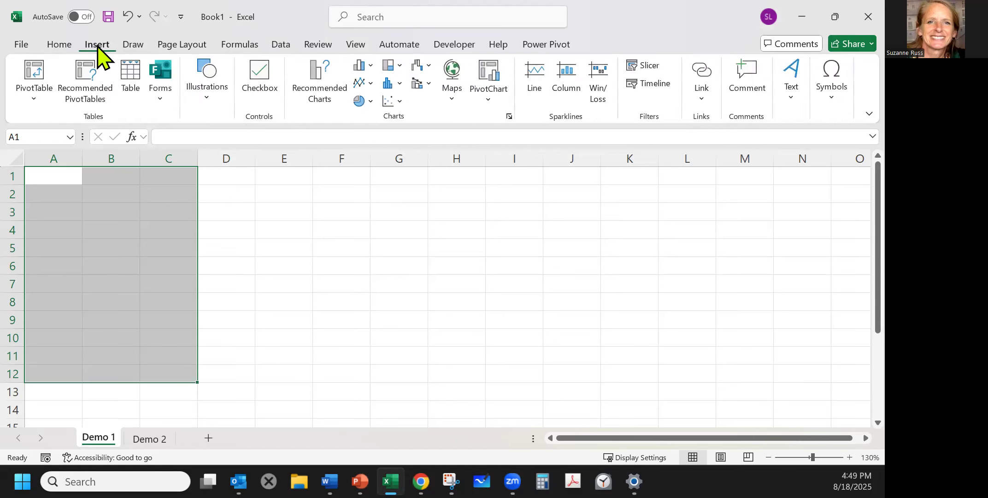
{"action": "left_click", "coordinate": [133, 45]}
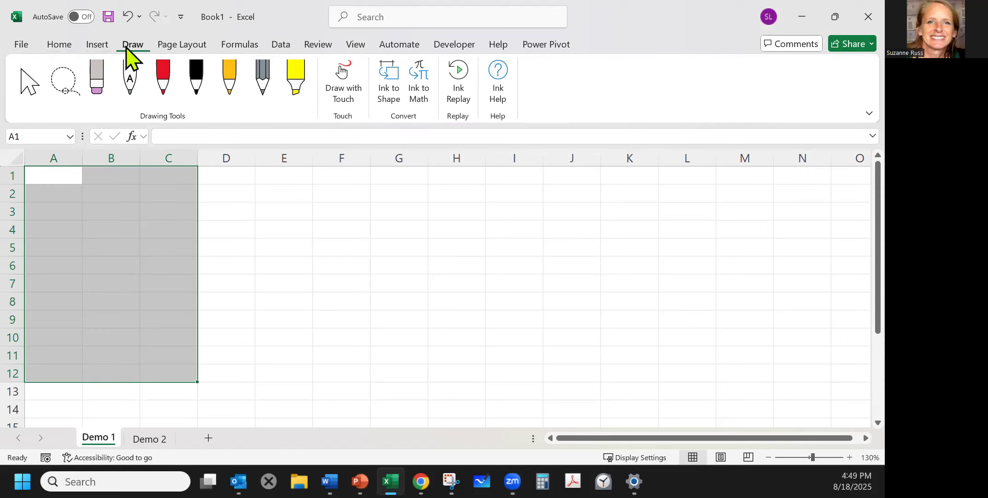
{"action": "left_click", "coordinate": [184, 44]}
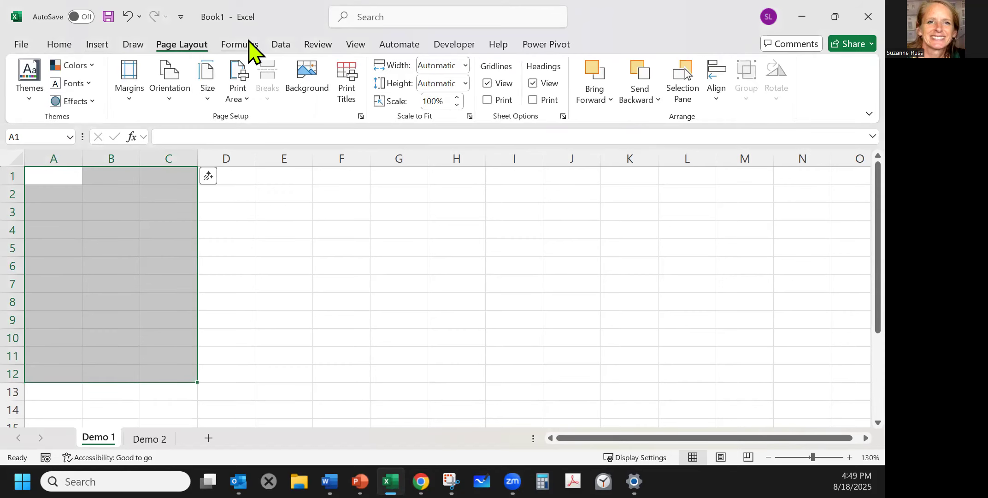
{"action": "left_click", "coordinate": [252, 46]}
{"action": "left_click", "coordinate": [280, 45]}
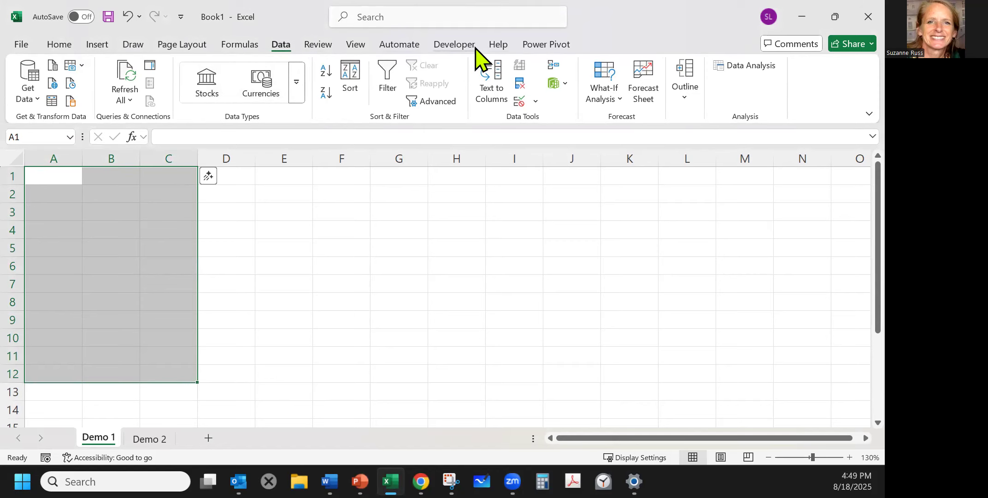
{"action": "left_click", "coordinate": [70, 46]}
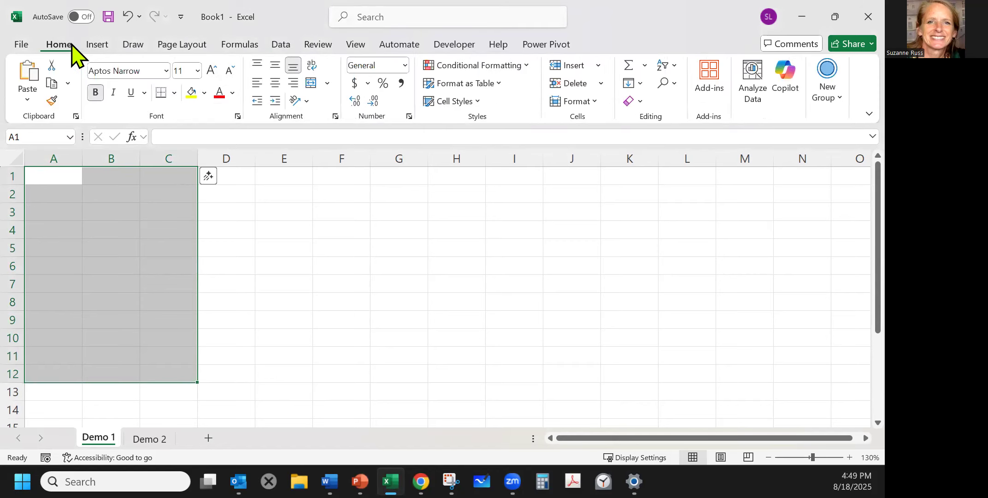
Select in turn cell E4, a block of cells starting at A1, all of row 2, all of column A, and cells A1 and E6
{"action": "left_click", "coordinate": [289, 226]}
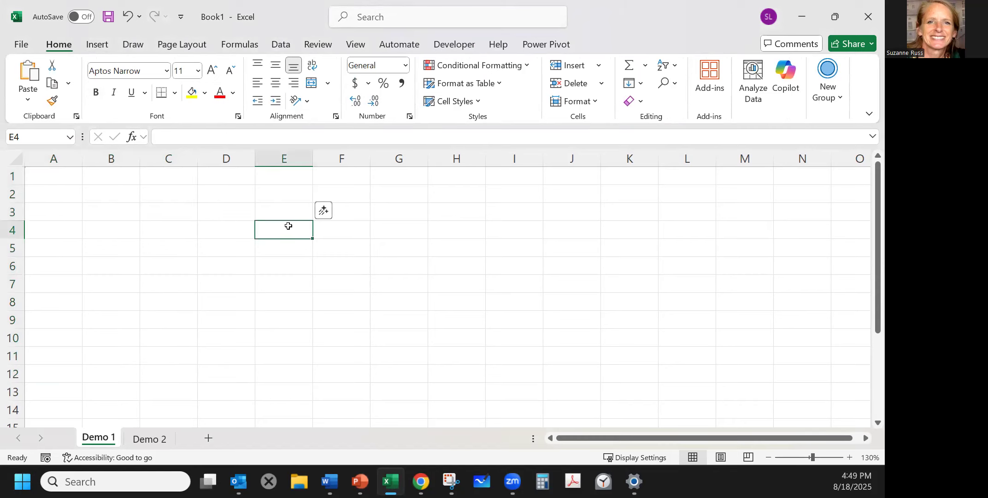
{"action": "left_click_drag", "start_coordinate": [57, 179], "coordinate": [168, 323]}
{"action": "left_click", "coordinate": [18, 193]}
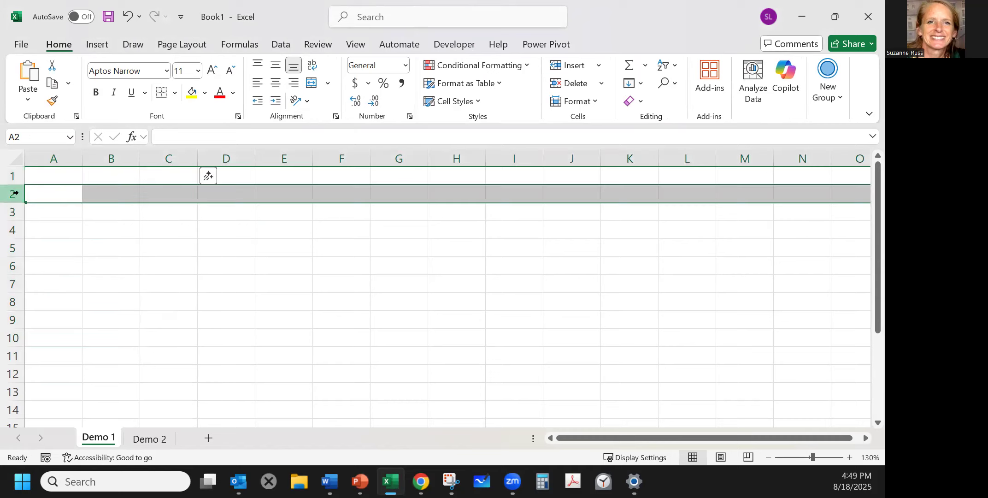
{"action": "left_click", "coordinate": [54, 156]}
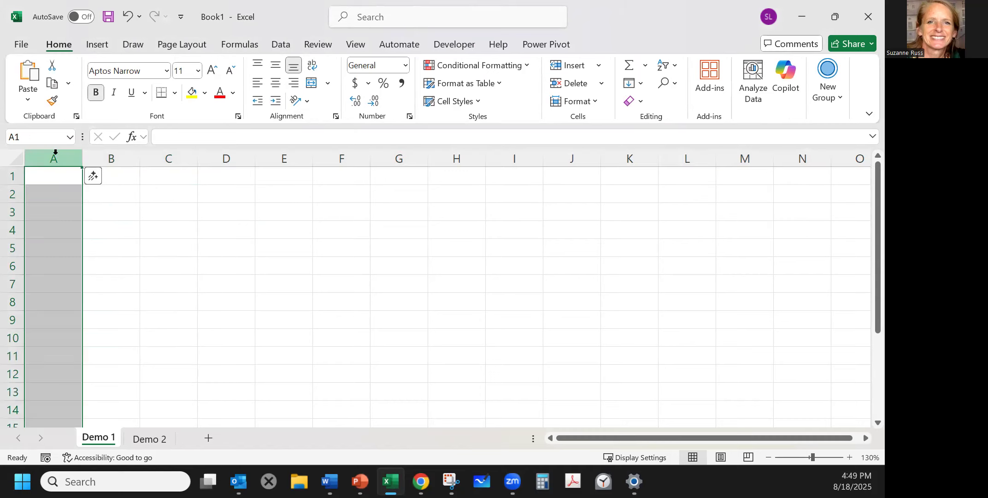
{"action": "left_click", "coordinate": [47, 174]}
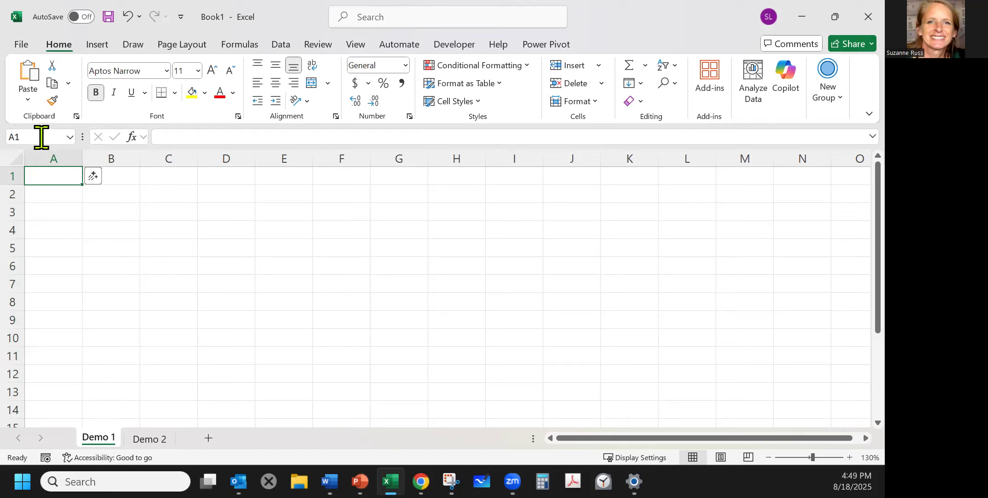
{"action": "left_click", "coordinate": [303, 265]}
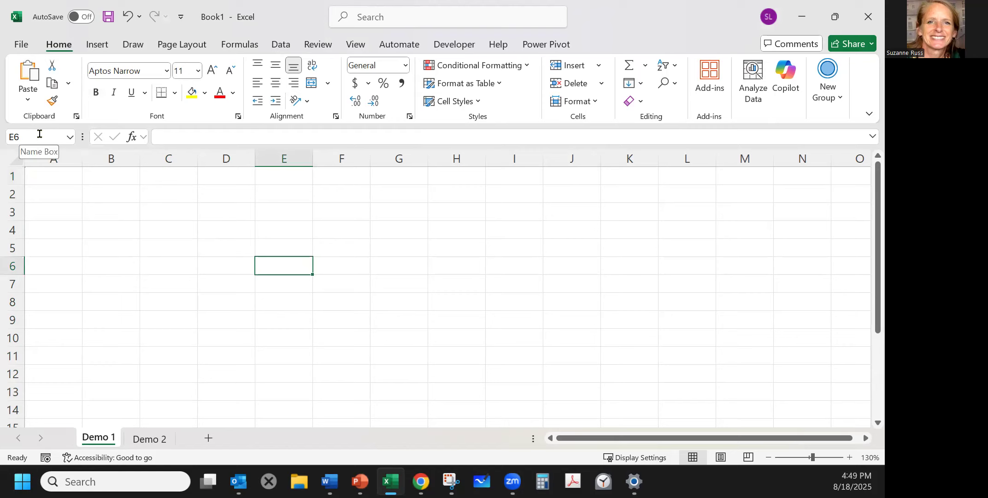
Enter Student 1 in cell A2 and Student 2 in cell A3
{"action": "left_click", "coordinate": [60, 193]}
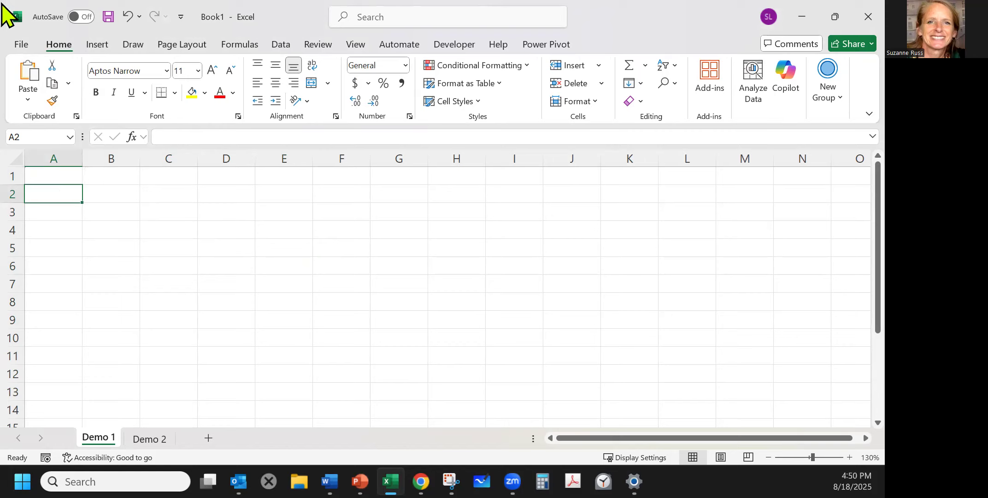
{"action": "type", "text": "Student 1"}
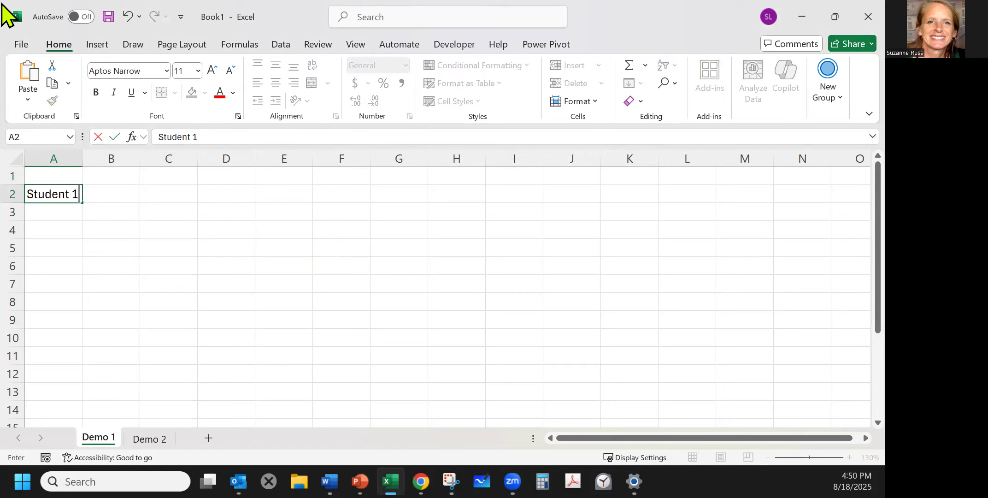
{"action": "key", "text": "Return"}
{"action": "type", "text": "Student"}
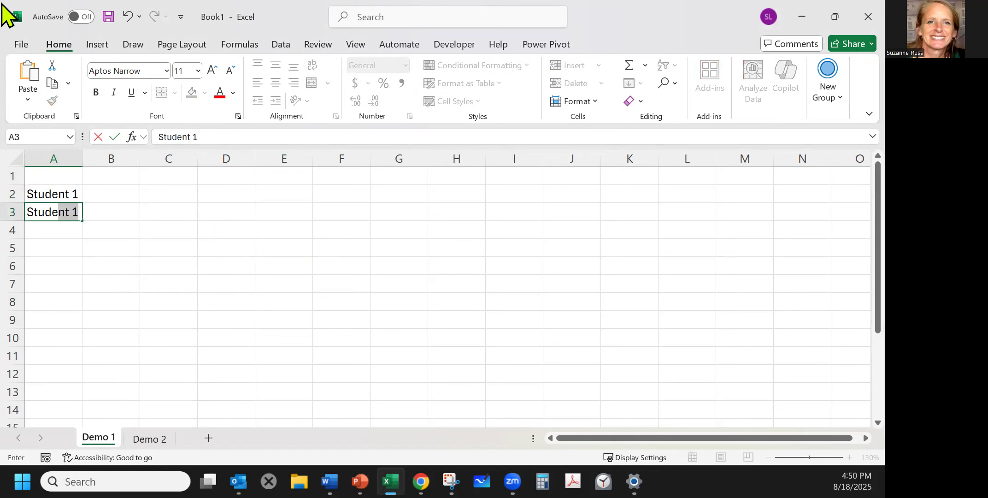
{"action": "type", "text": " 2"}
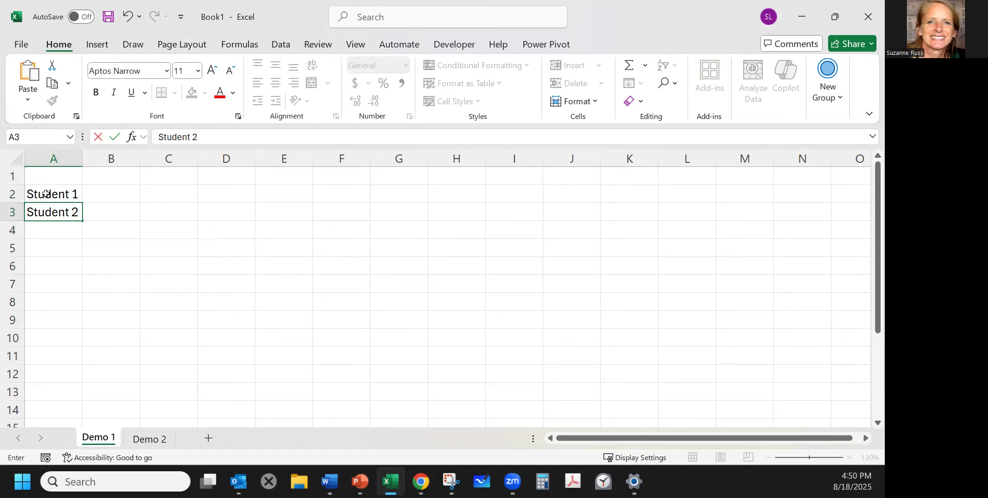
Fill the student series from A2:A3 down to Student 12 in A13 and widen column A to fit the labels
{"action": "left_click_drag", "start_coordinate": [45, 194], "coordinate": [53, 211]}
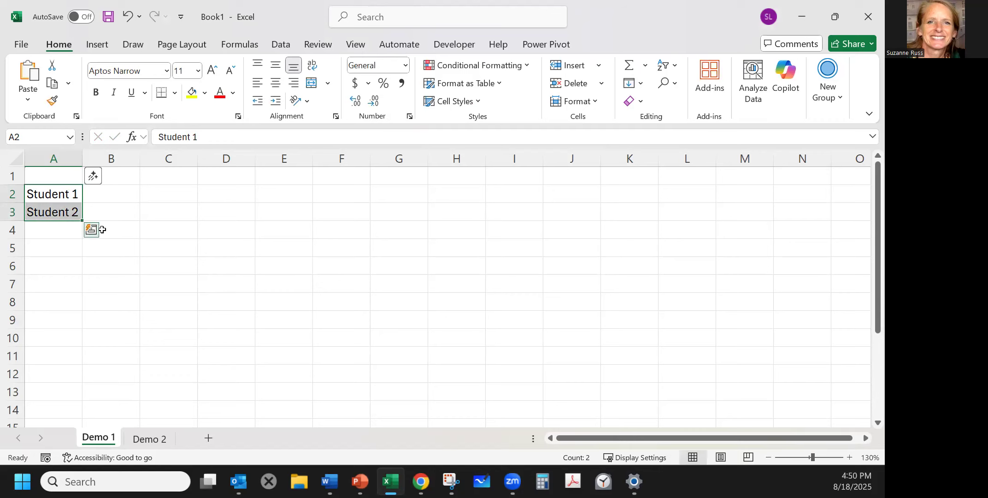
{"action": "left_click", "coordinate": [155, 229]}
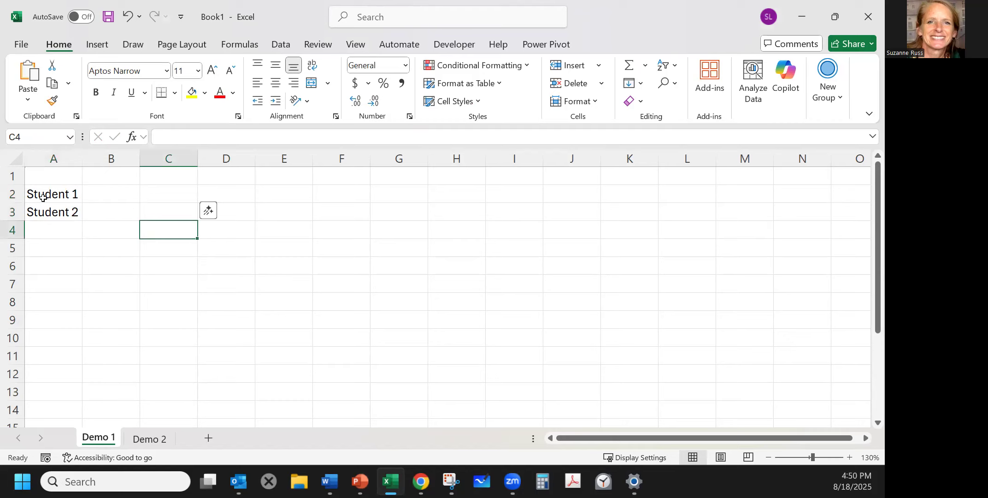
{"action": "left_click_drag", "start_coordinate": [42, 194], "coordinate": [43, 206]}
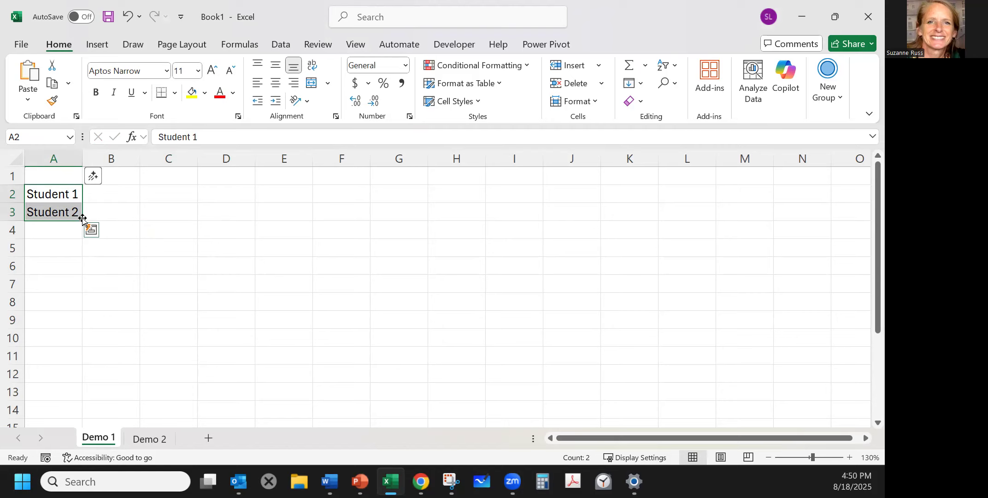
{"action": "left_click_drag", "start_coordinate": [81, 221], "coordinate": [80, 393]}
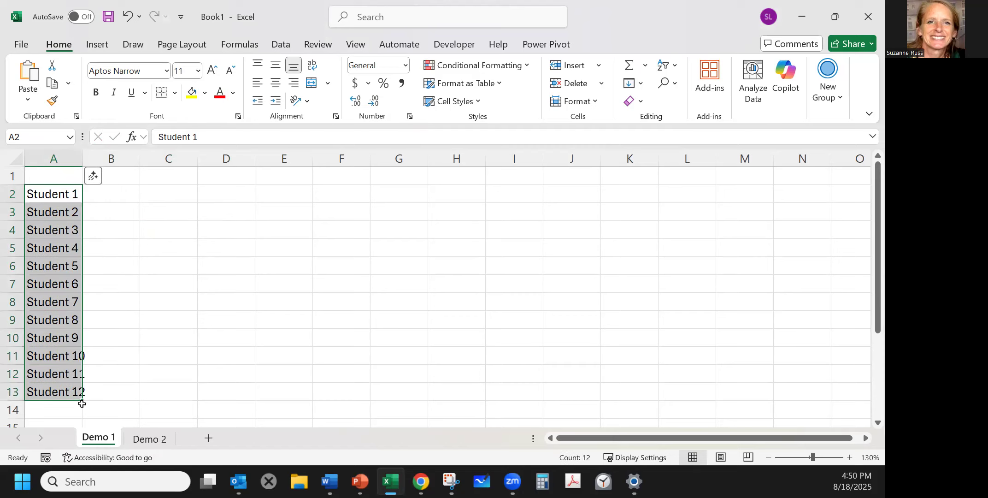
{"action": "left_click_drag", "start_coordinate": [82, 164], "coordinate": [91, 165]}
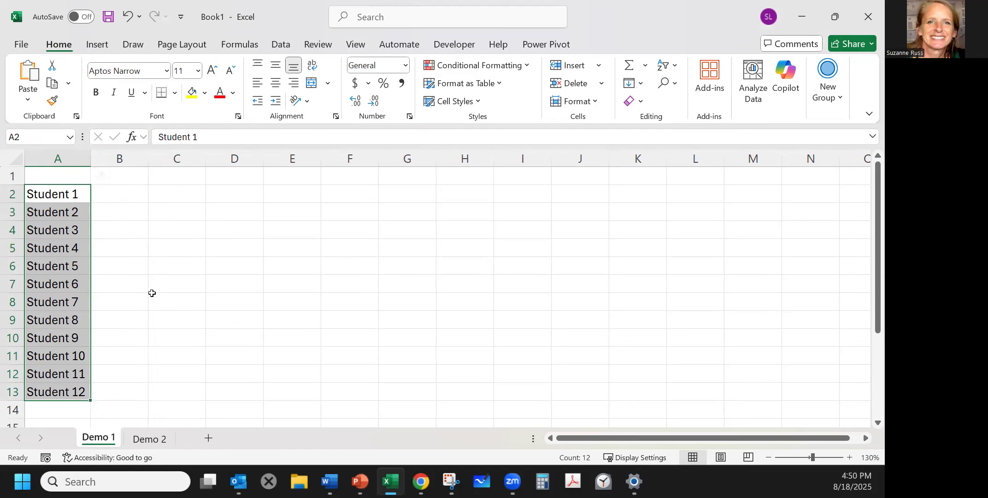
Enter Student 2 in B2 and fill the series from A2:B2 across row 2 to Student 7 in G2
{"action": "left_click", "coordinate": [120, 197]}
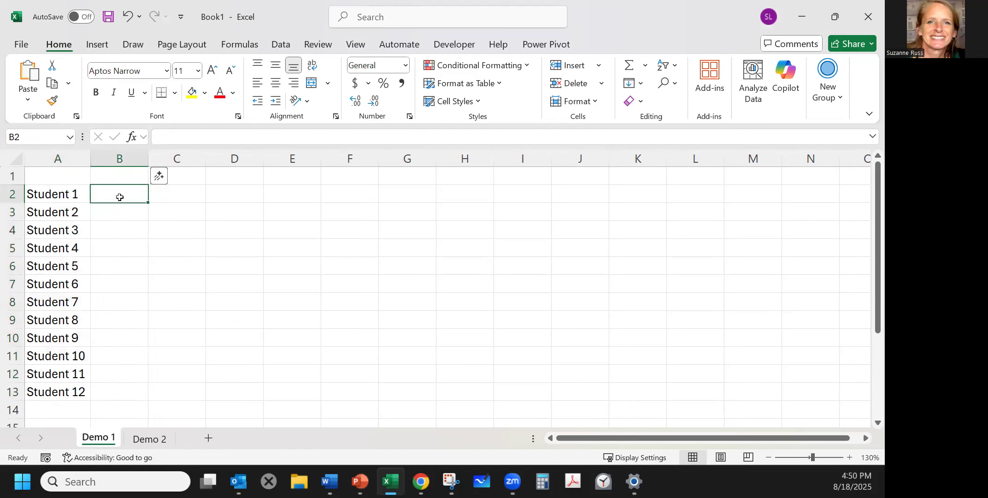
{"action": "type", "text": "Student 2"}
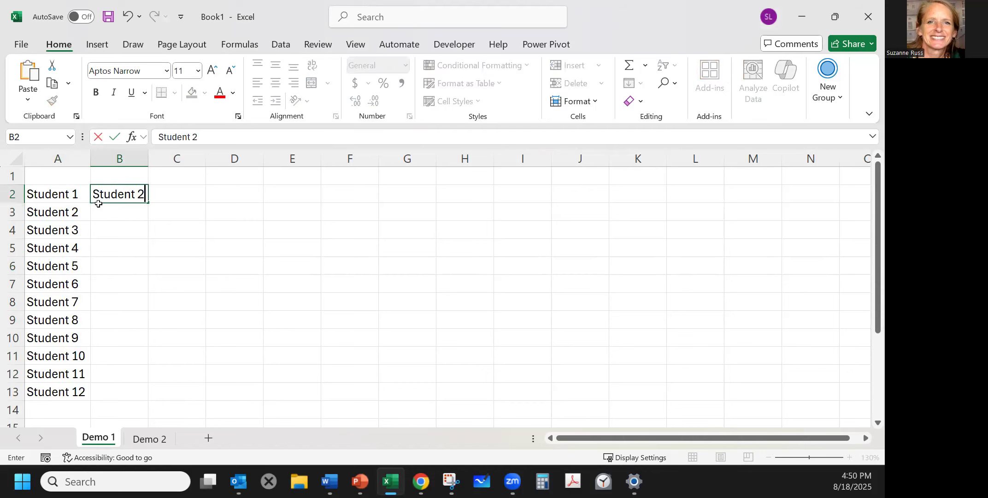
{"action": "left_click_drag", "start_coordinate": [83, 194], "coordinate": [443, 208]}
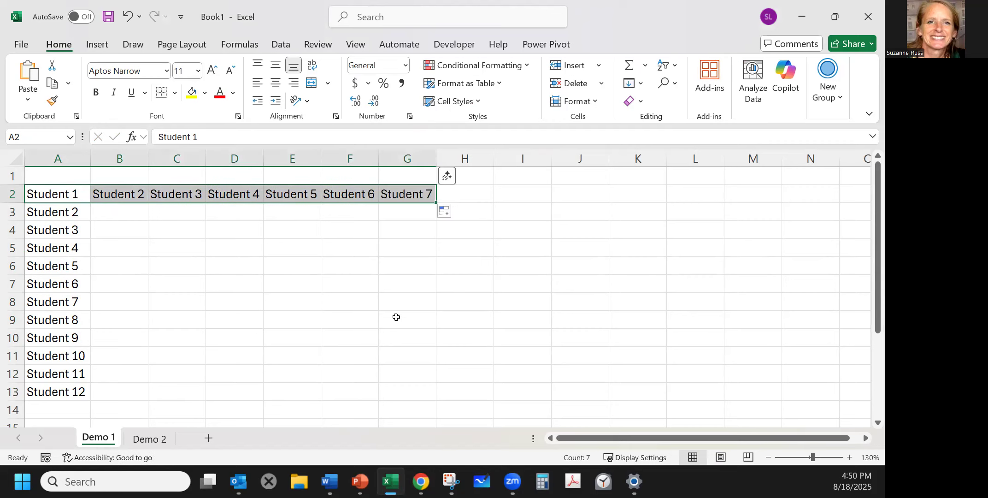
{"action": "left_click", "coordinate": [397, 317]}
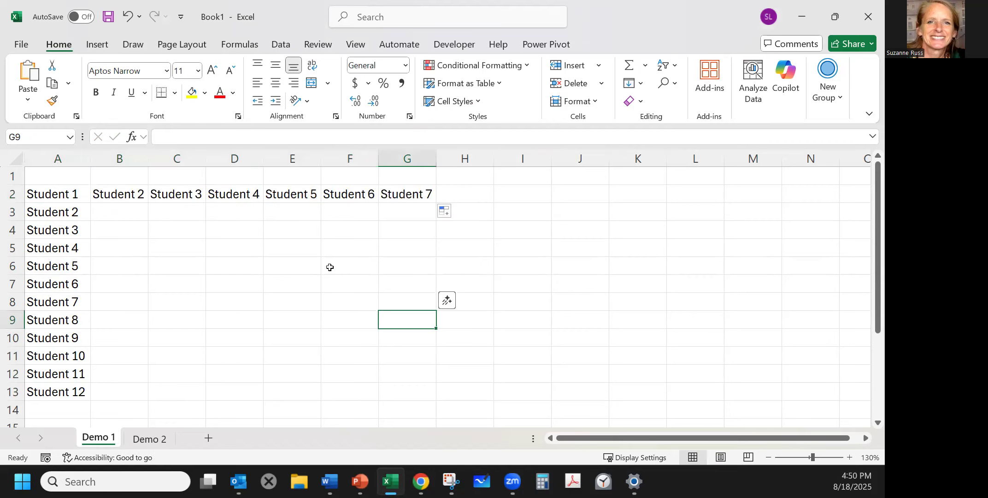
Enter Monday in B4 and Tuesday in C4, and fill the weekday series across row 4 to M4
{"action": "left_click", "coordinate": [130, 229]}
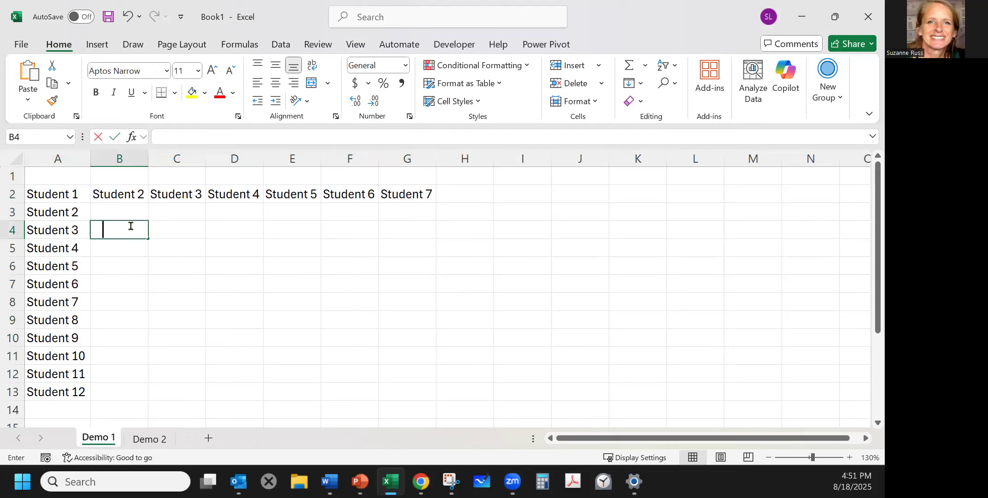
{"action": "type", "text": "Monday"}
{"action": "key", "text": "Tab"}
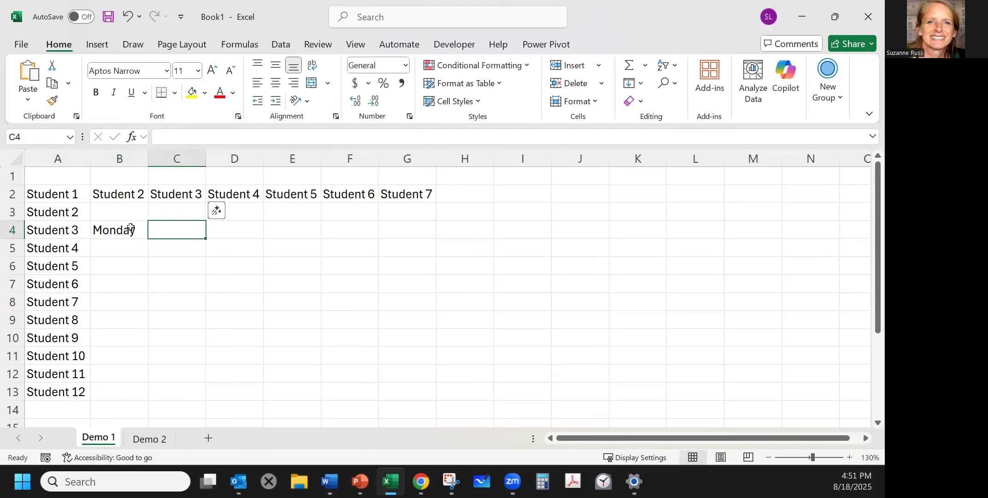
{"action": "type", "text": "Tuesday"}
{"action": "left_click_drag", "start_coordinate": [130, 228], "coordinate": [710, 265]}
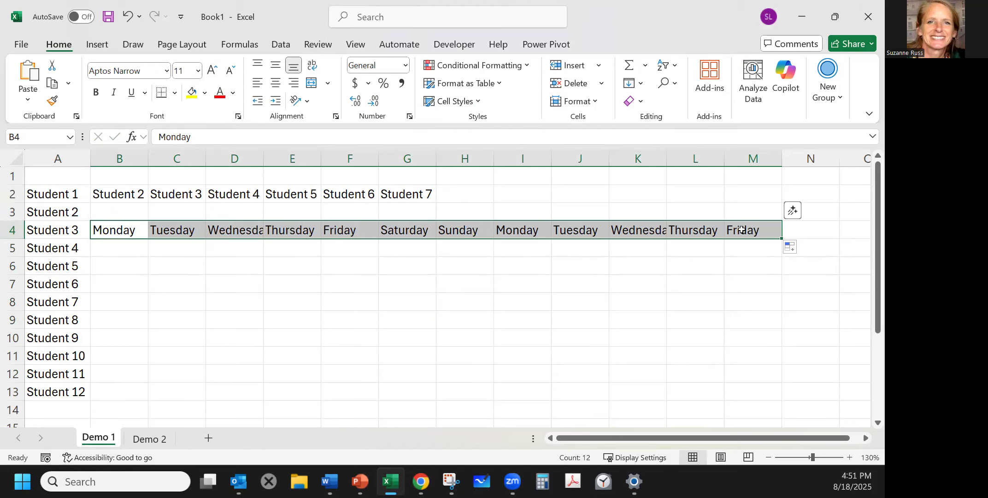
Enter Sept 1 in B6 and Sept 2 in C6, and fill the date series across row 6 to I6
{"action": "left_click", "coordinate": [121, 269]}
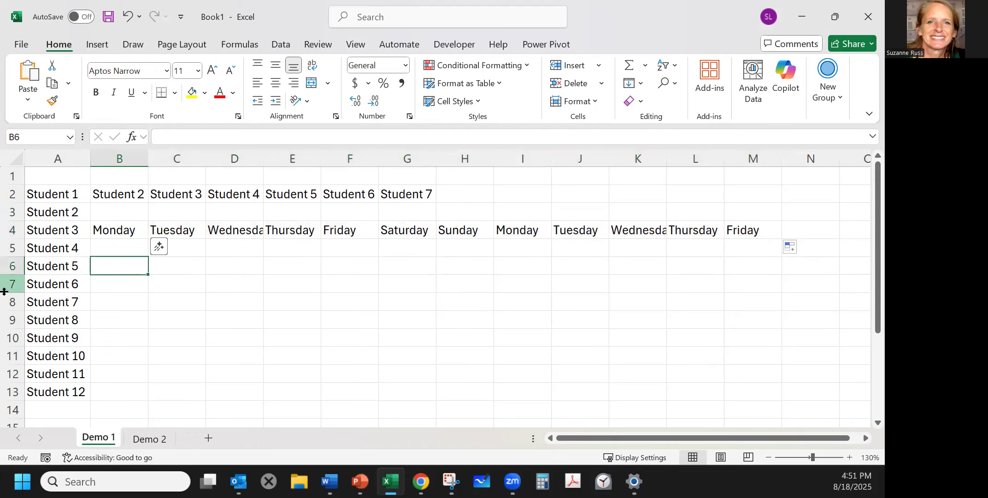
{"action": "type", "text": "Sept 1"}
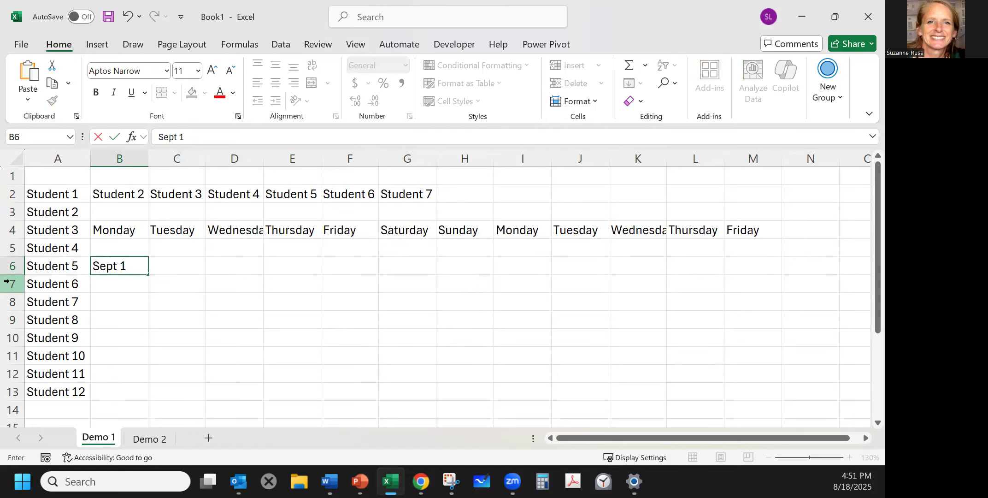
{"action": "key", "text": "Tab"}
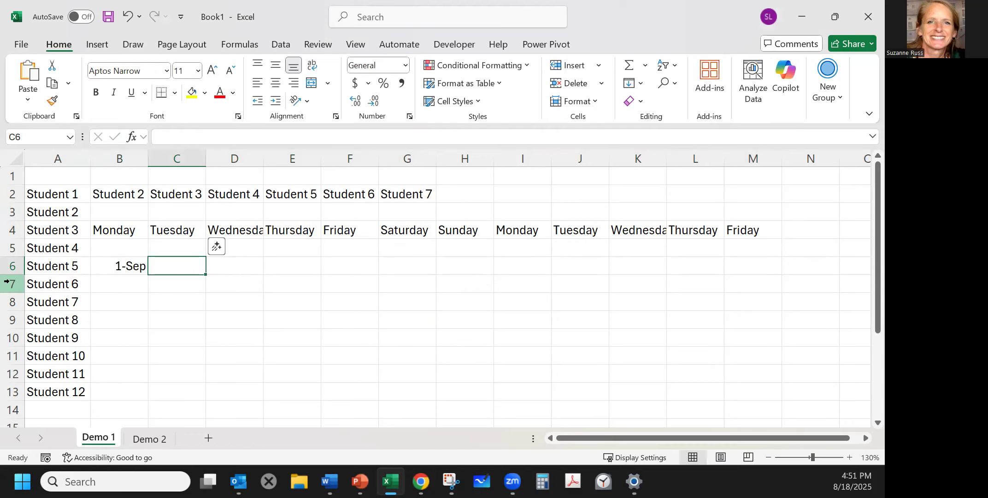
{"action": "type", "text": "Sept 2"}
{"action": "left_click", "coordinate": [181, 322]}
{"action": "left_click_drag", "start_coordinate": [123, 270], "coordinate": [548, 278]}
{"action": "left_click", "coordinate": [466, 358]}
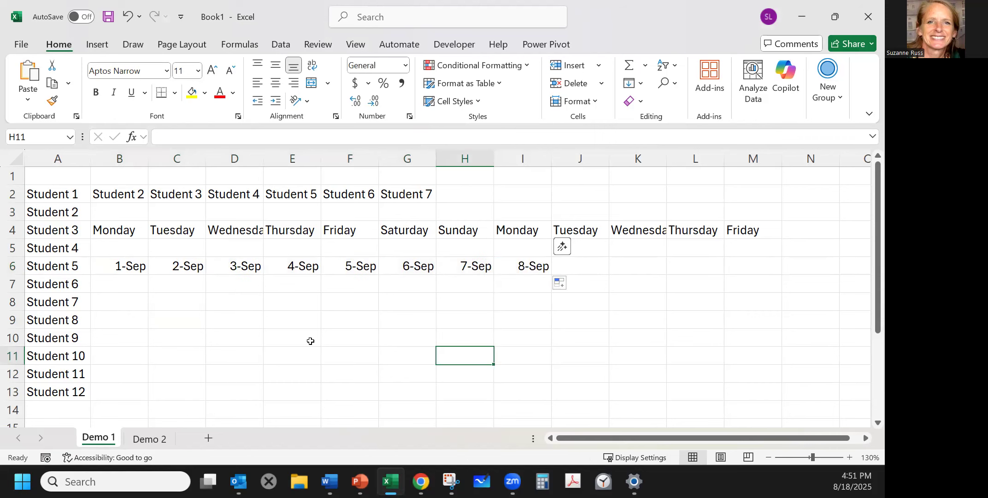
Enter Sept 1, Sept 3 and Sept 5 in B8:B10 and fill the every-other-day series down to B17
{"action": "left_click", "coordinate": [138, 300]}
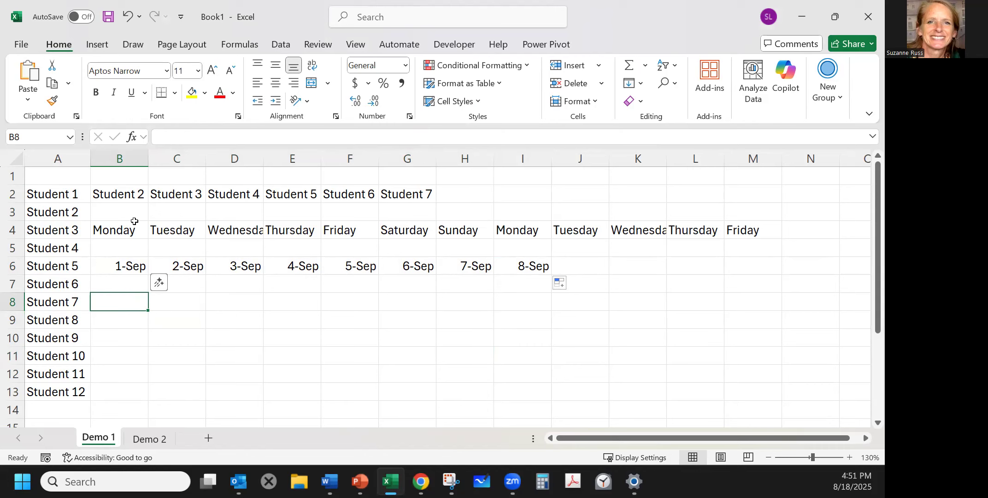
{"action": "type", "text": "Sep"}
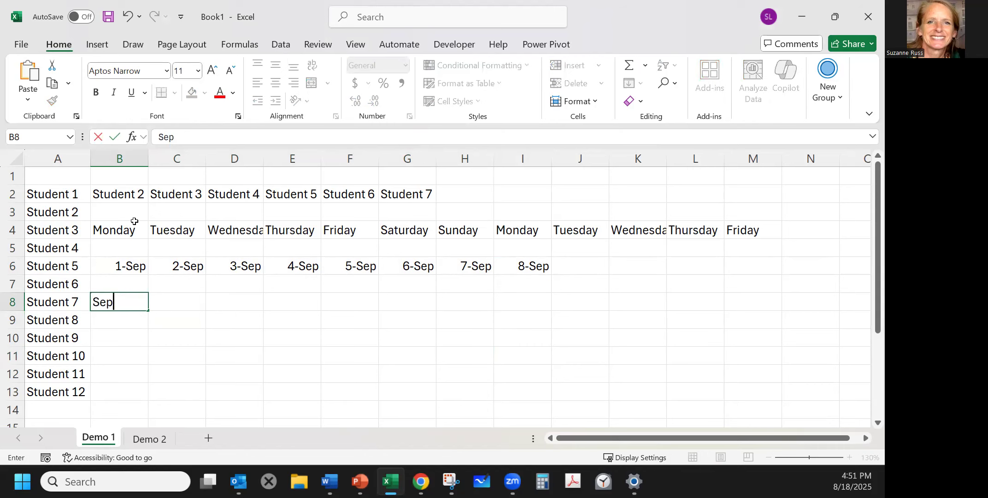
{"action": "type", "text": "t"}
{"action": "key", "text": "Return"}
{"action": "type", "text": "Sept 3"}
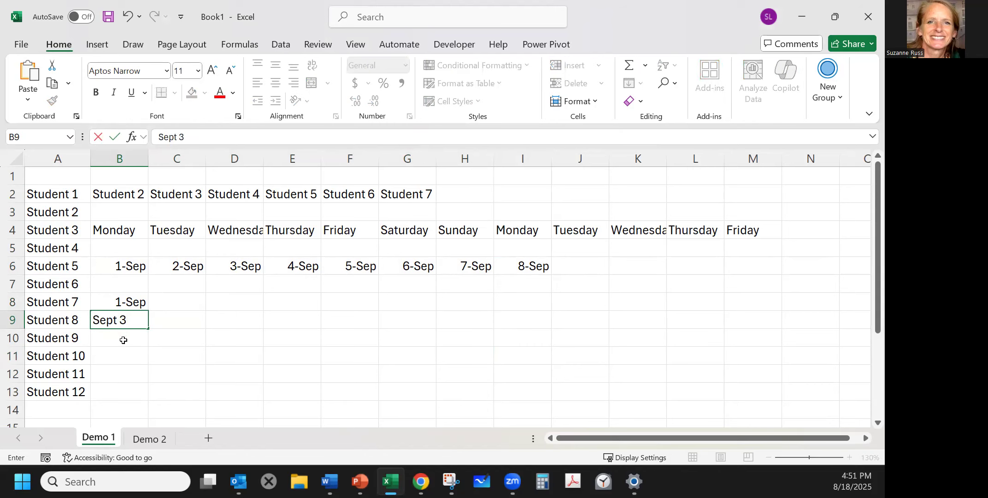
{"action": "key", "text": "Return"}
{"action": "type", "text": "Dept 5"}
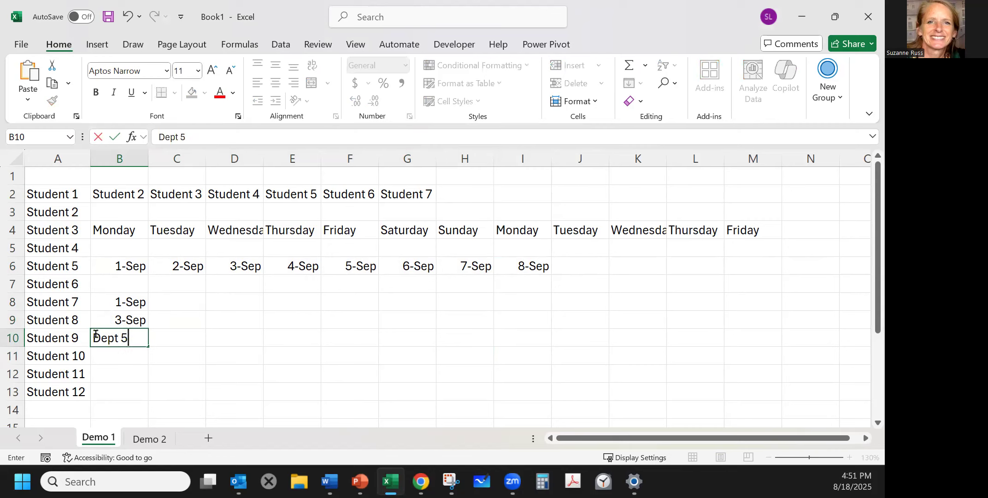
{"action": "left_click_drag", "start_coordinate": [101, 336], "coordinate": [88, 337]}
{"action": "type", "text": "S"}
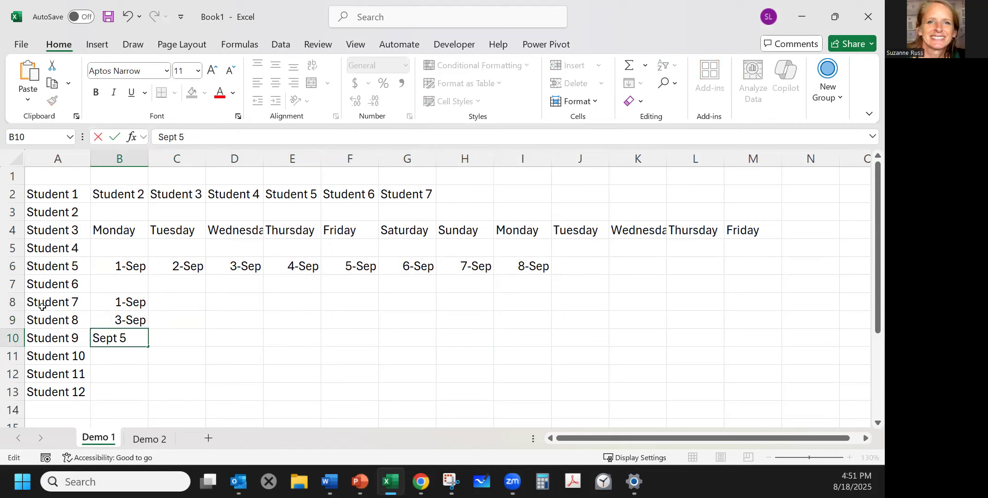
{"action": "left_click_drag", "start_coordinate": [137, 299], "coordinate": [138, 338]}
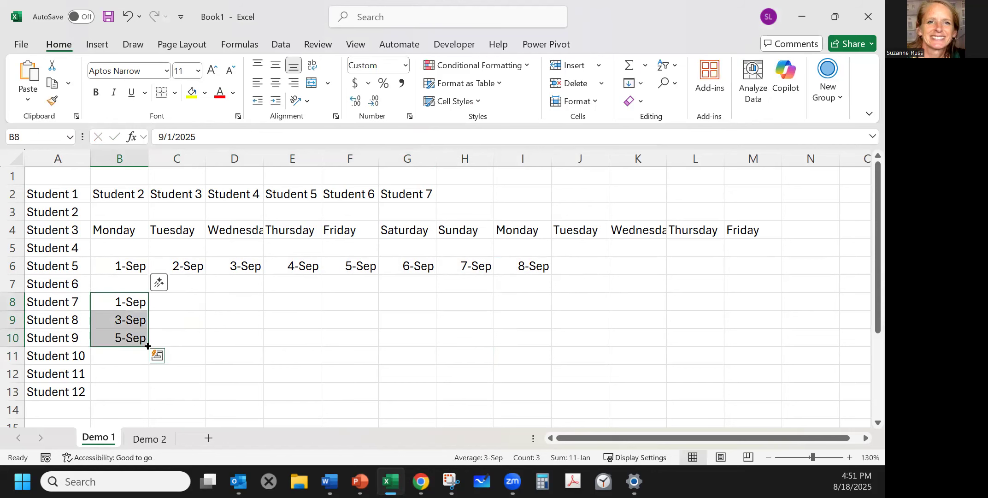
{"action": "left_click_drag", "start_coordinate": [148, 370], "coordinate": [199, 395]}
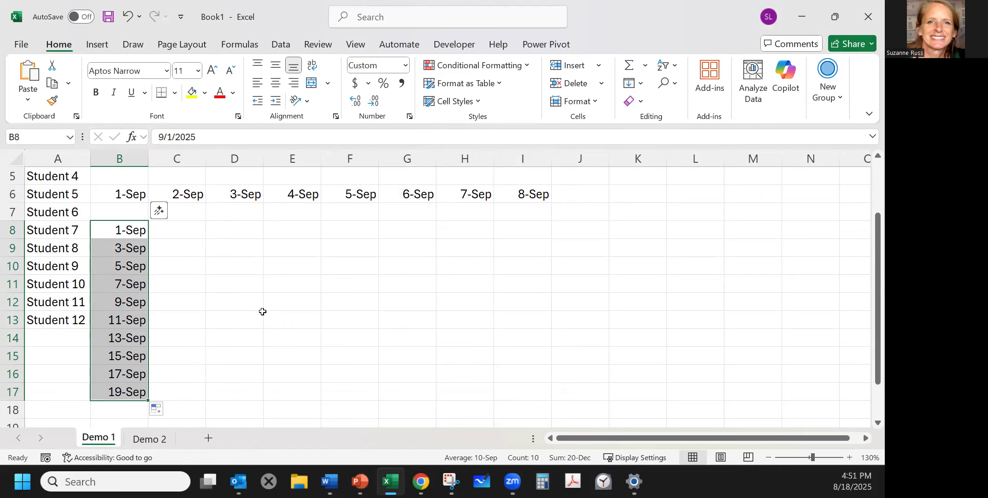
Clear all the practice data from the Demo 1 sheet, from A1 across to column N
{"action": "scroll", "coordinate": [259, 306], "scroll_direction": "up", "scroll_amount": 2}
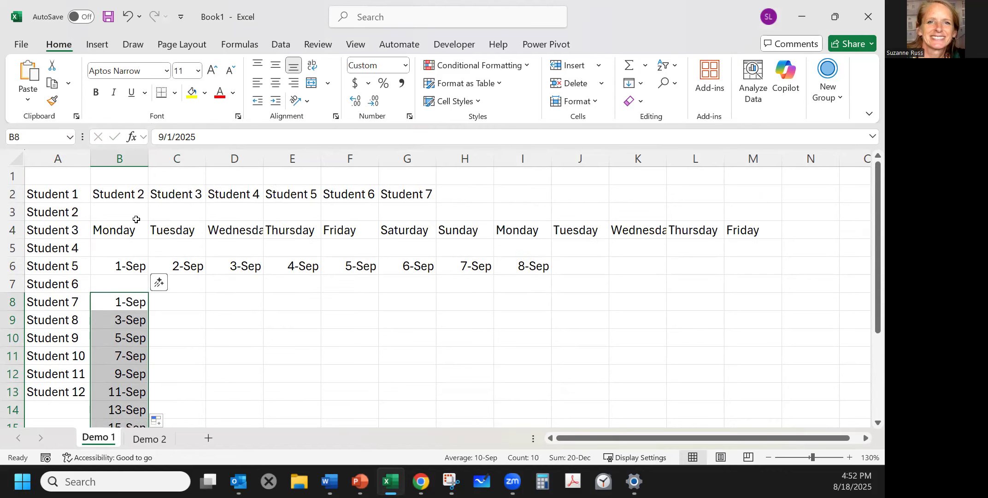
{"action": "left_click_drag", "start_coordinate": [49, 179], "coordinate": [788, 425]}
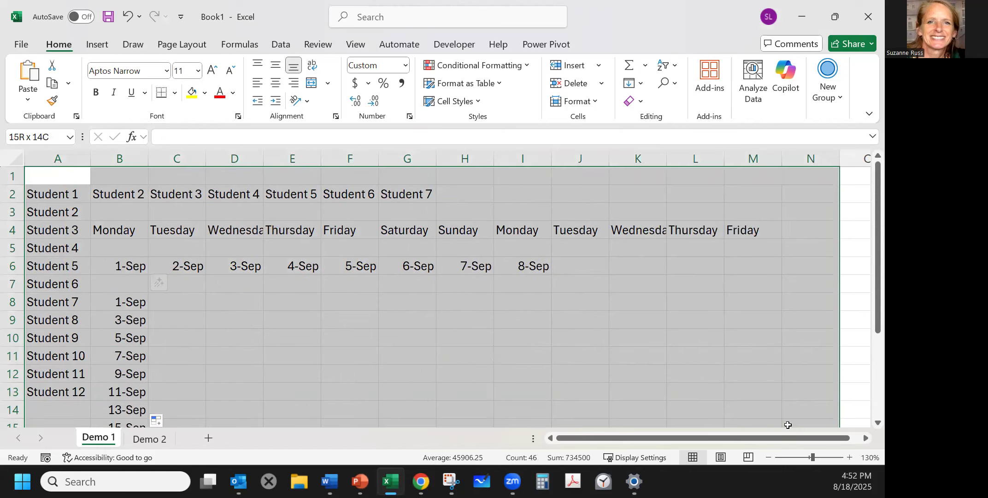
{"action": "key", "text": "Delete"}
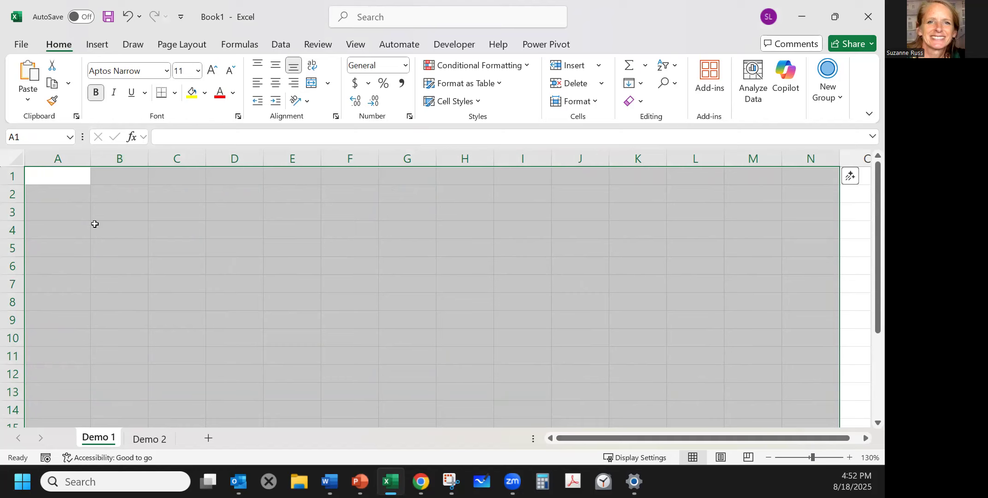
Enter the column headings Individuals in A1 and Scores in B1
{"action": "left_click", "coordinate": [62, 177]}
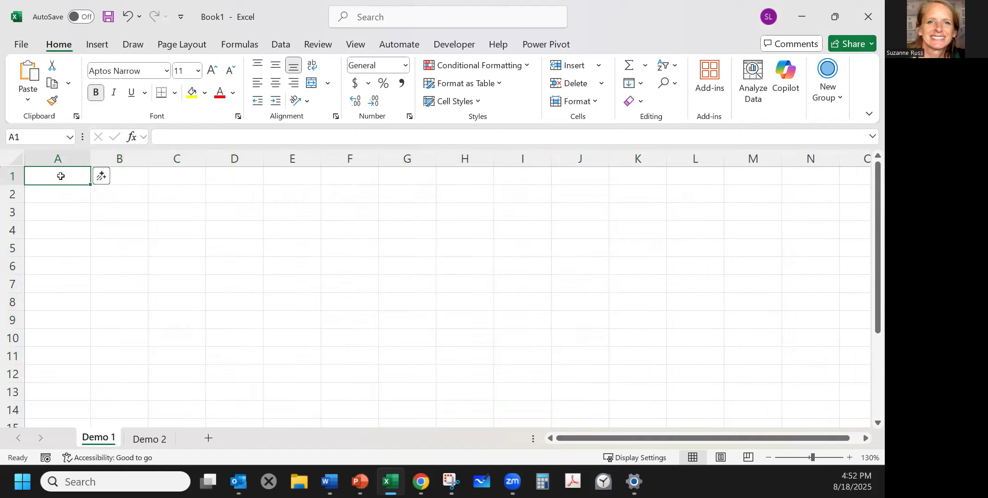
{"action": "type", "text": "Indificuals"}
{"action": "key", "text": "F2"}
{"action": "key", "text": "Left"}
{"action": "key", "text": "Left"}
{"action": "key", "text": "Left"}
{"action": "key", "text": "Left"}
{"action": "key", "text": "BackSpace"}
{"action": "type", "text": "d"}
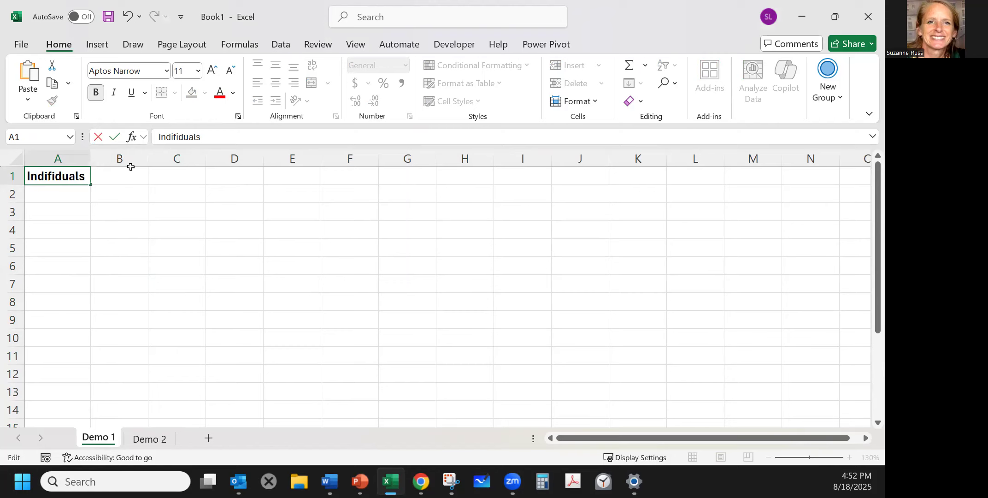
{"action": "left_click_drag", "start_coordinate": [48, 173], "coordinate": [54, 176]}
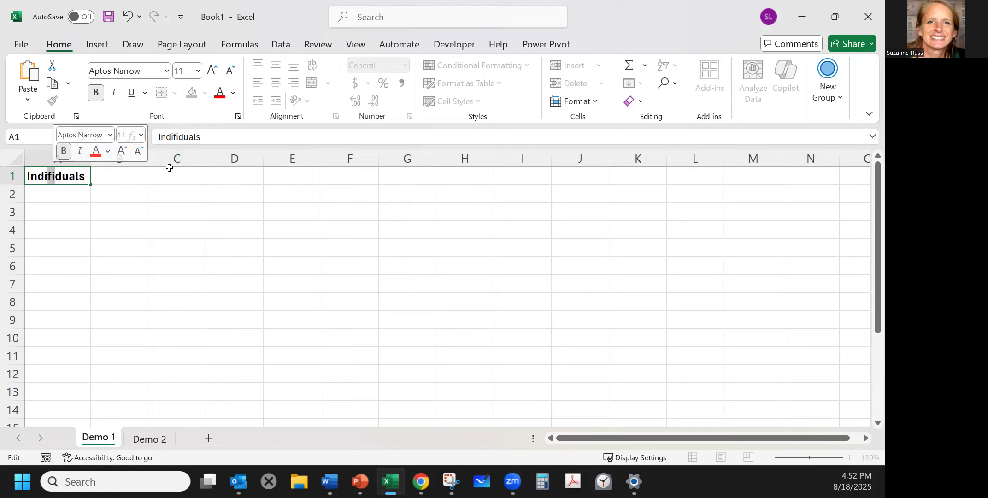
{"action": "type", "text": "v"}
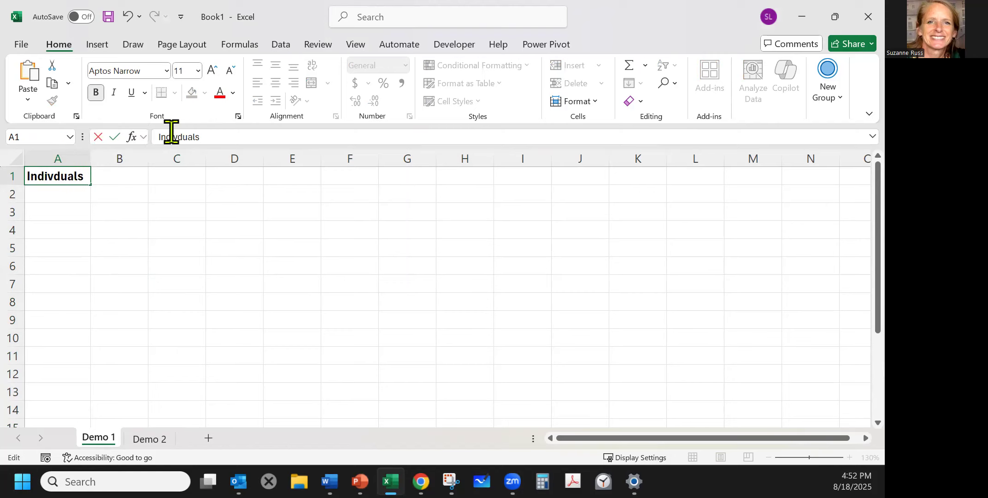
{"action": "type", "text": "i"}
{"action": "left_click", "coordinate": [120, 179]}
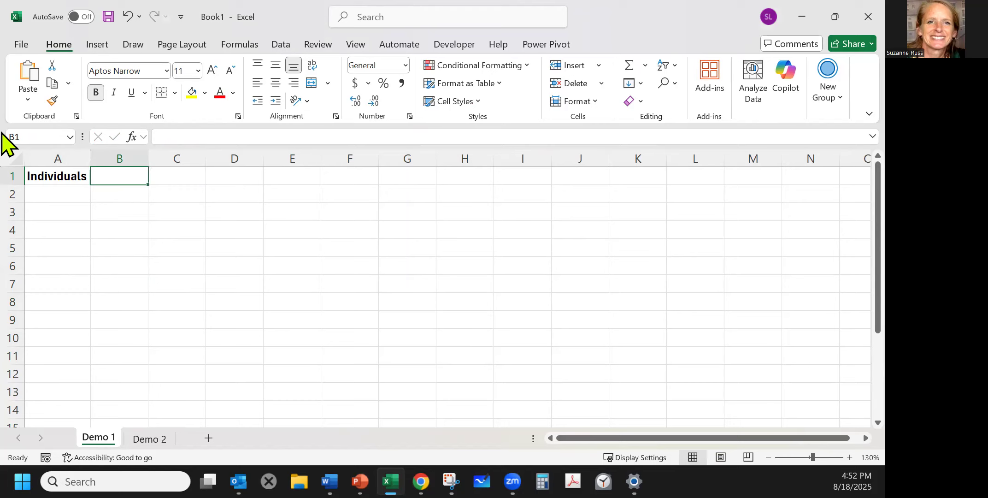
{"action": "type", "text": "Scores"}
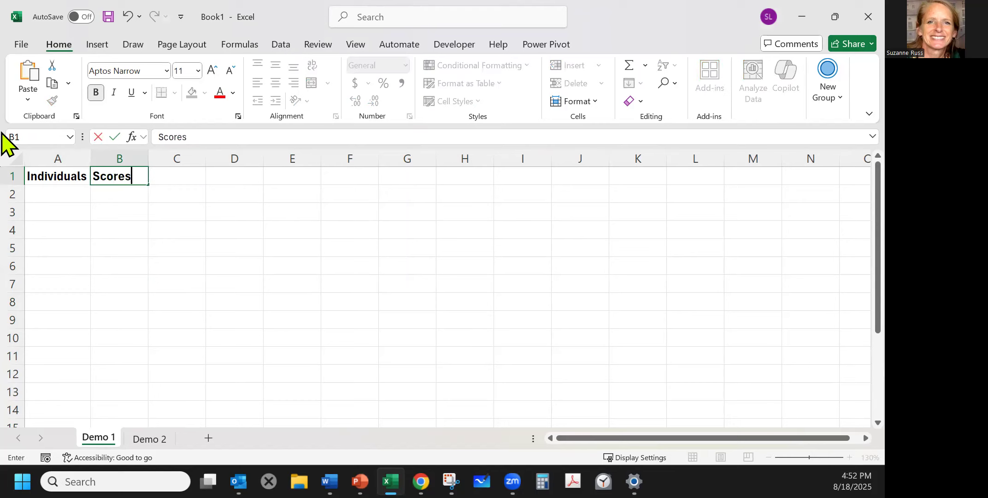
Enter Person 1 in A2 and Person 2 in A3, and fill the series down column A to Person 15 in A16
{"action": "left_click", "coordinate": [62, 190]}
{"action": "type", "text": "P"}
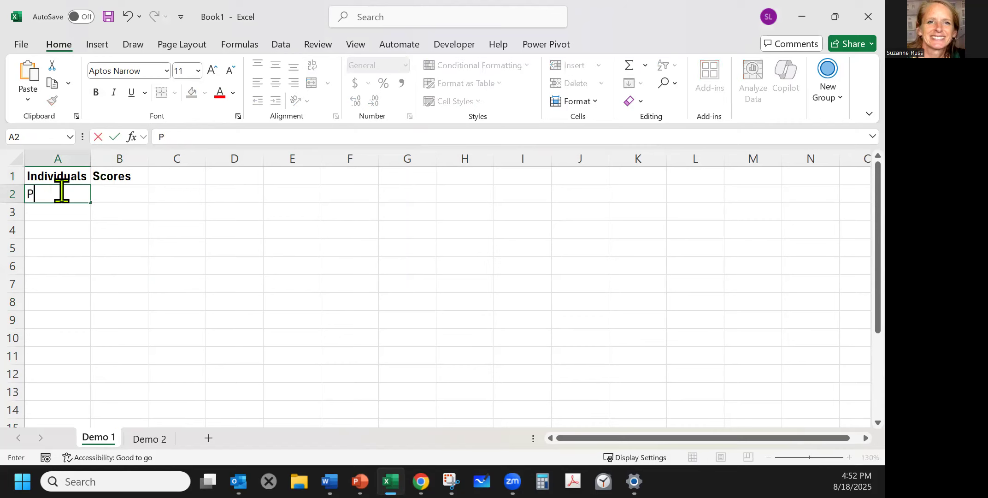
{"action": "type", "text": "erson 1"}
{"action": "key", "text": "Return"}
{"action": "type", "text": "Person 2"}
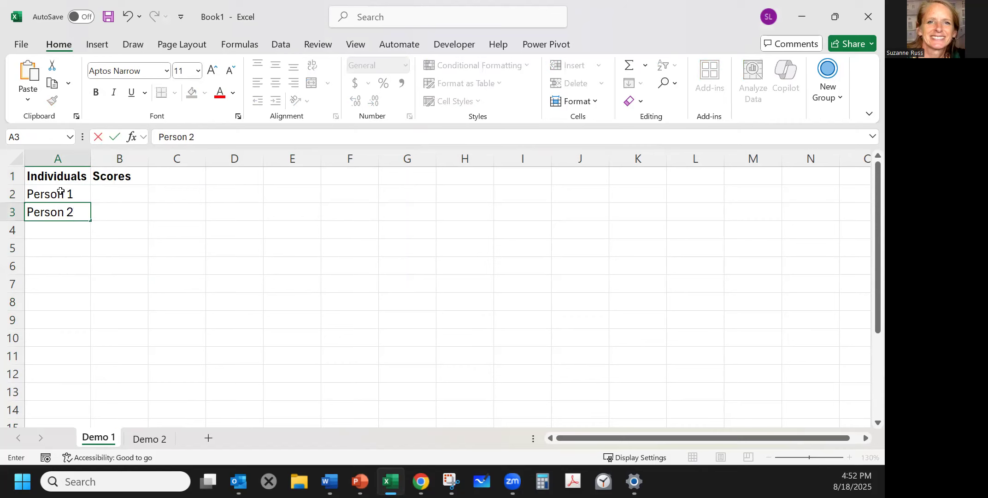
{"action": "left_click", "coordinate": [128, 197]}
{"action": "left_click_drag", "start_coordinate": [65, 196], "coordinate": [92, 400]}
Enter the scores 9, 8, 5, 6, 8 and 4 in cells B2 to B7
{"action": "scroll", "coordinate": [142, 271], "scroll_direction": "up", "scroll_amount": 1}
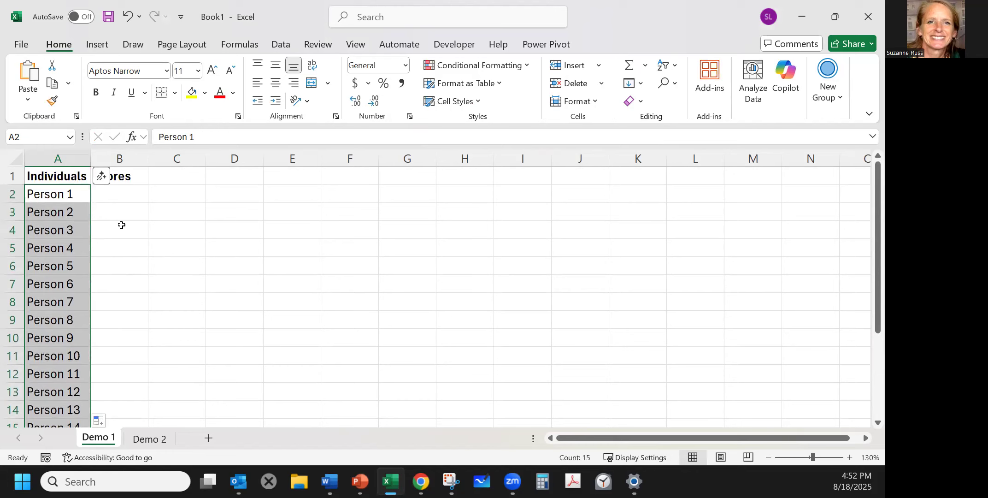
{"action": "left_click", "coordinate": [124, 193]}
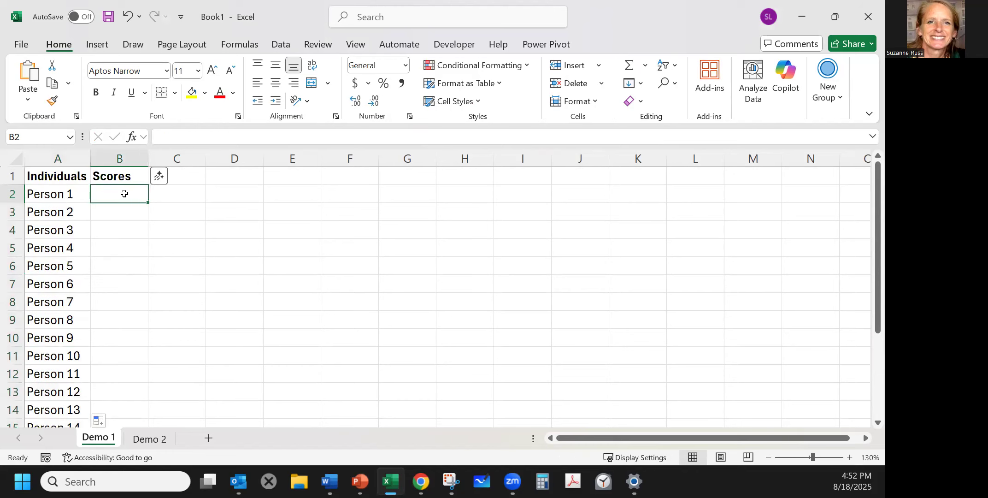
{"action": "type", "text": "9"}
{"action": "key", "text": "Return"}
{"action": "type", "text": "8"}
{"action": "key", "text": "Return"}
{"action": "type", "text": "5"}
{"action": "key", "text": "Return"}
{"action": "type", "text": "6"}
{"action": "key", "text": "Return"}
{"action": "type", "text": "8"}
{"action": "key", "text": "Return"}
{"action": "type", "text": "4"}
{"action": "key", "text": "Return"}
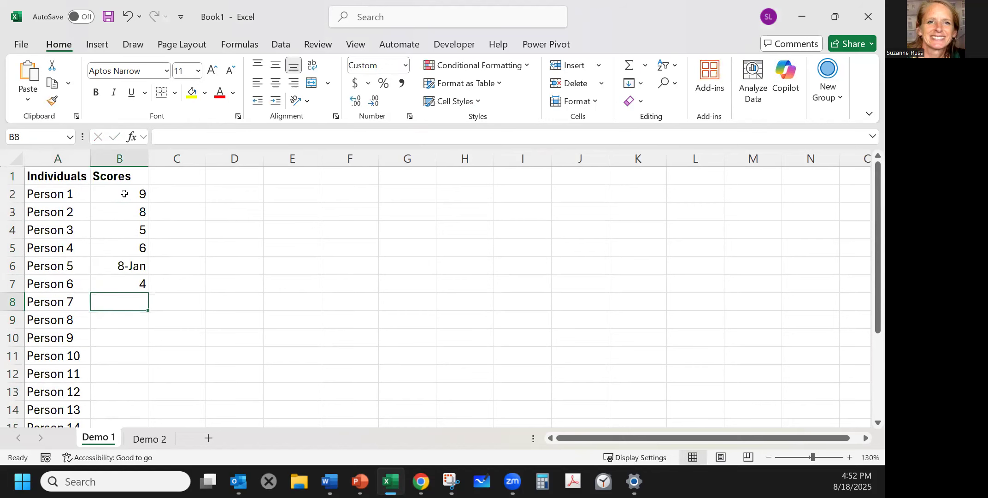
Replace the score for Person 5 in B6 with 6
{"action": "left_click", "coordinate": [127, 271]}
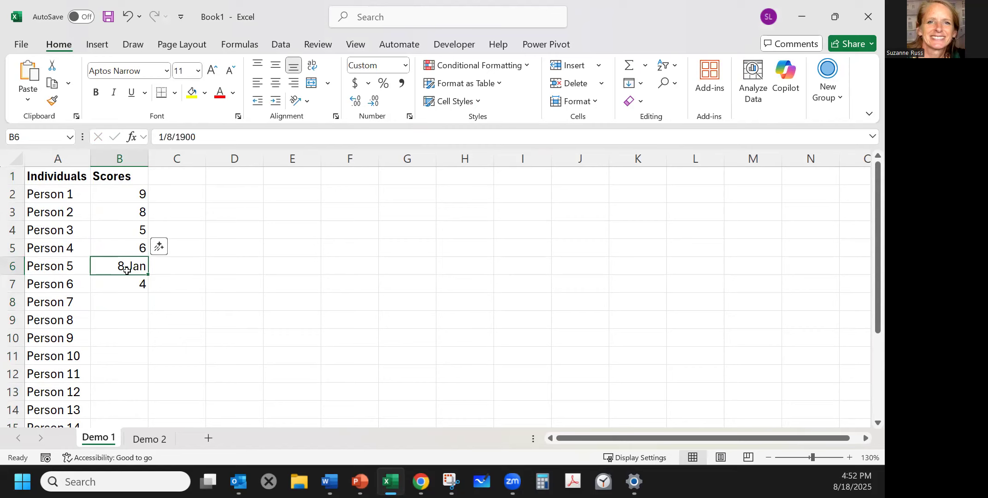
{"action": "key", "text": "Delete"}
{"action": "type", "text": "6"}
{"action": "key", "text": "Return"}
{"action": "key", "text": "Return"}
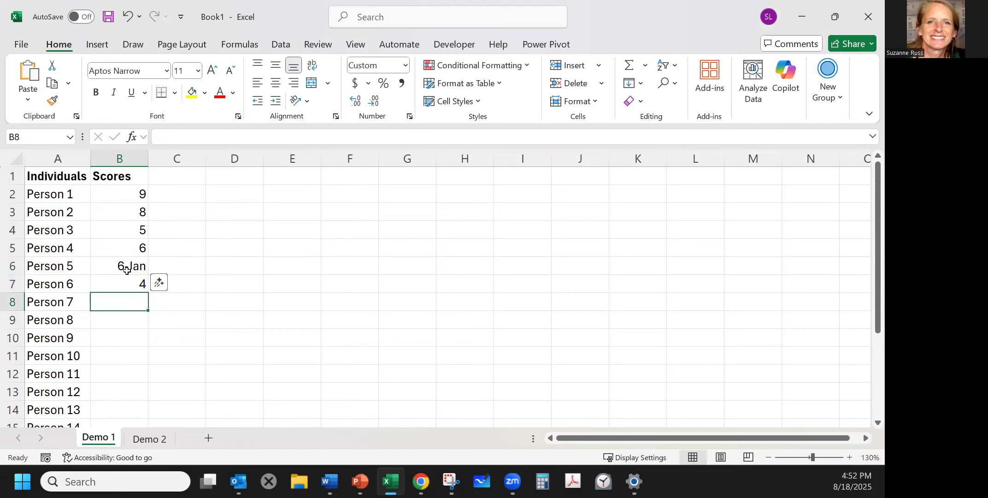
Format the Person 5 score in B6 as Number with 0 decimal places
{"action": "left_click", "coordinate": [130, 267]}
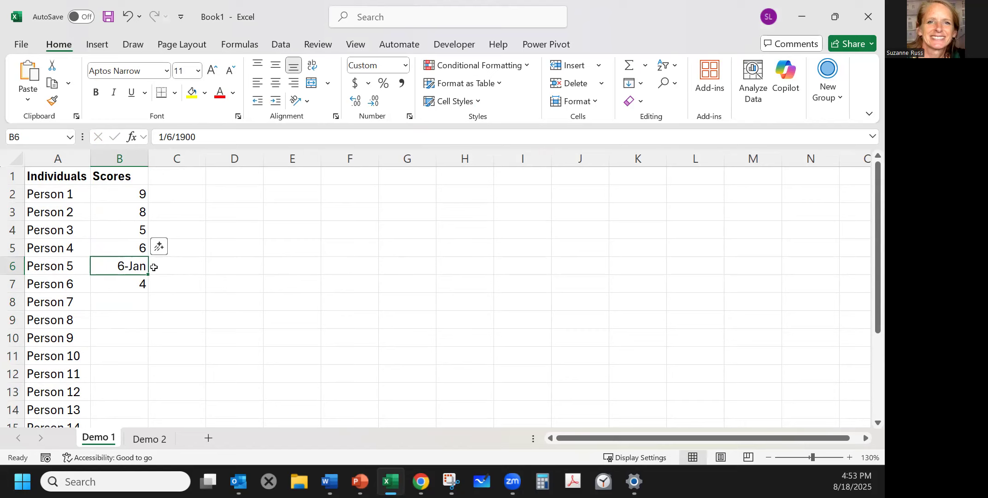
{"action": "left_click", "coordinate": [169, 330]}
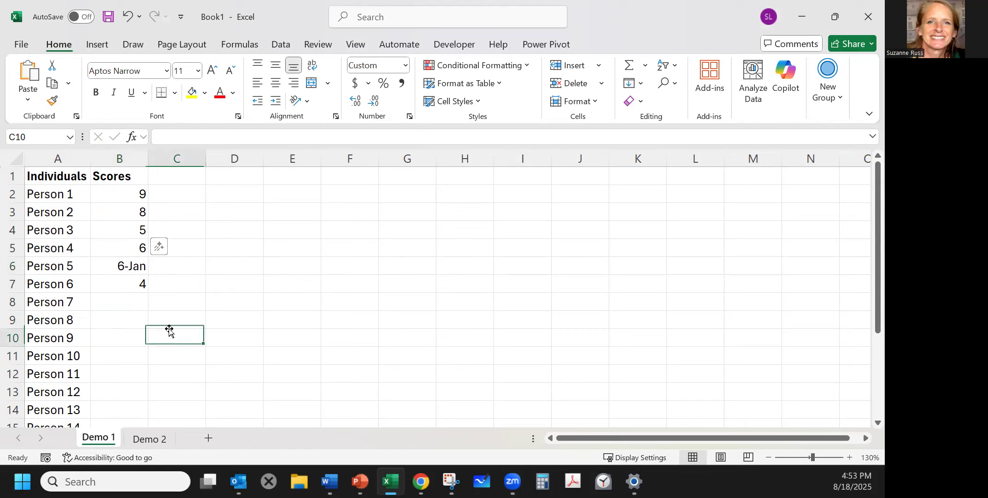
{"action": "left_click", "coordinate": [114, 266]}
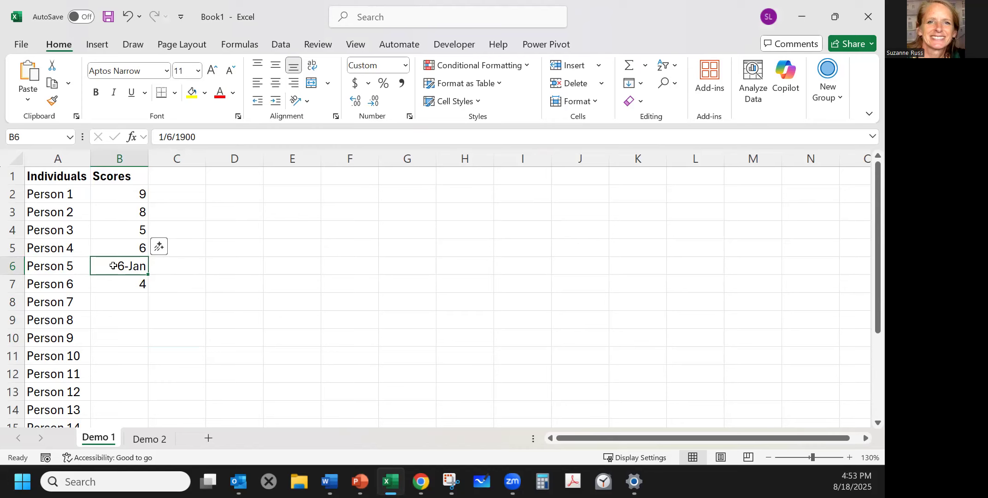
{"action": "right_click", "coordinate": [113, 266]}
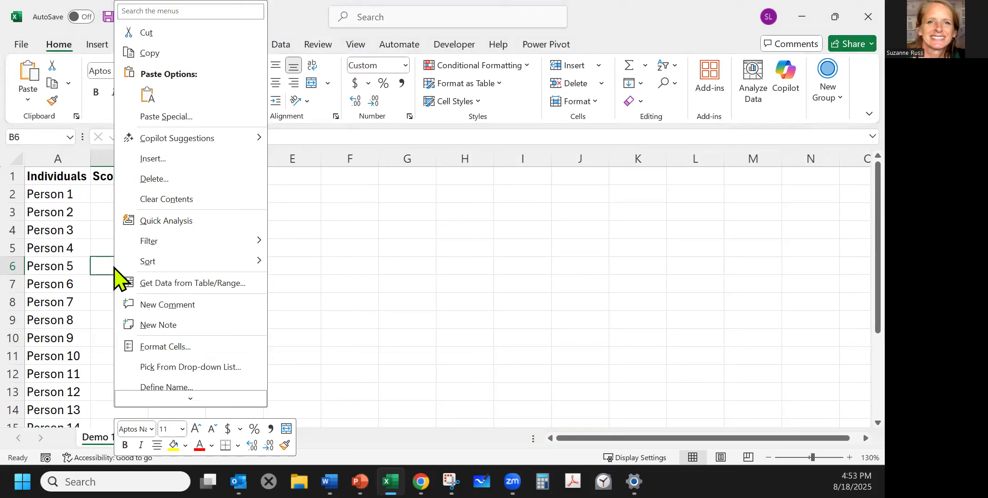
{"action": "left_click", "coordinate": [155, 346]}
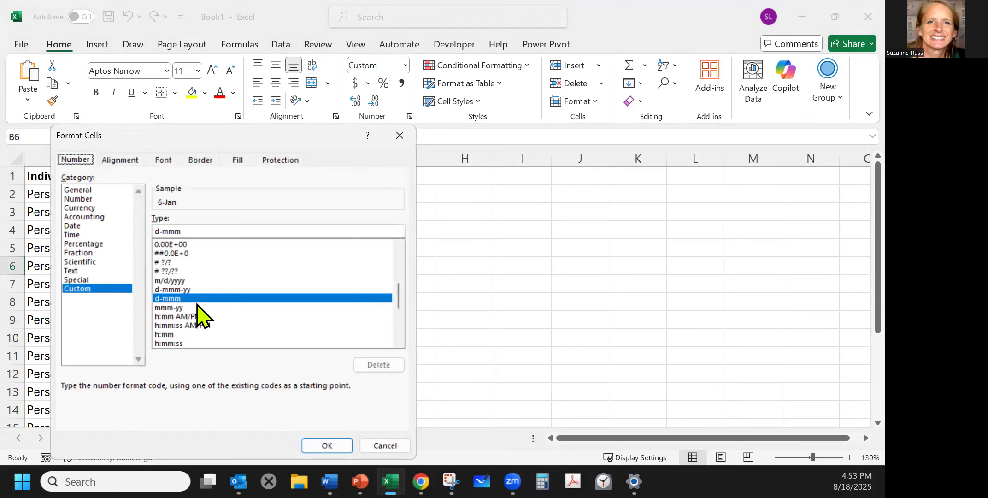
{"action": "left_click", "coordinate": [83, 200]}
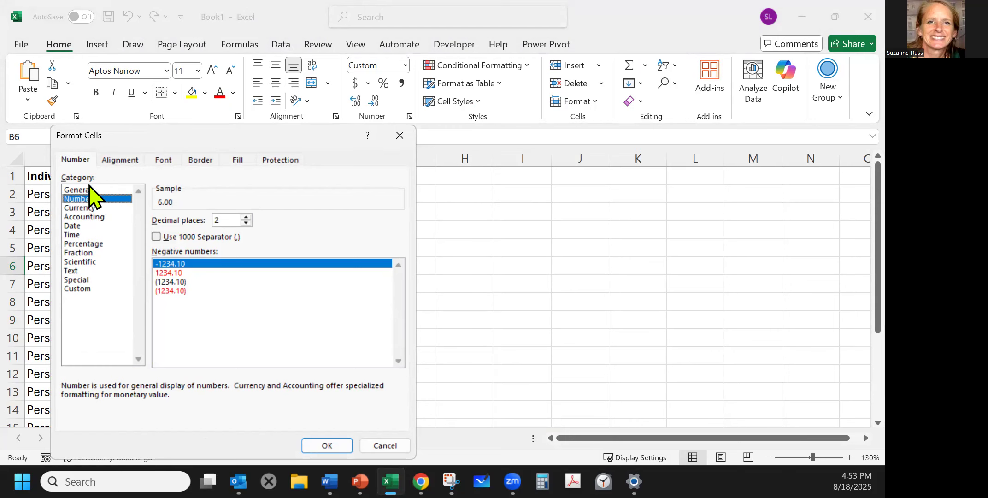
{"action": "left_click_drag", "start_coordinate": [175, 135], "coordinate": [392, 111]}
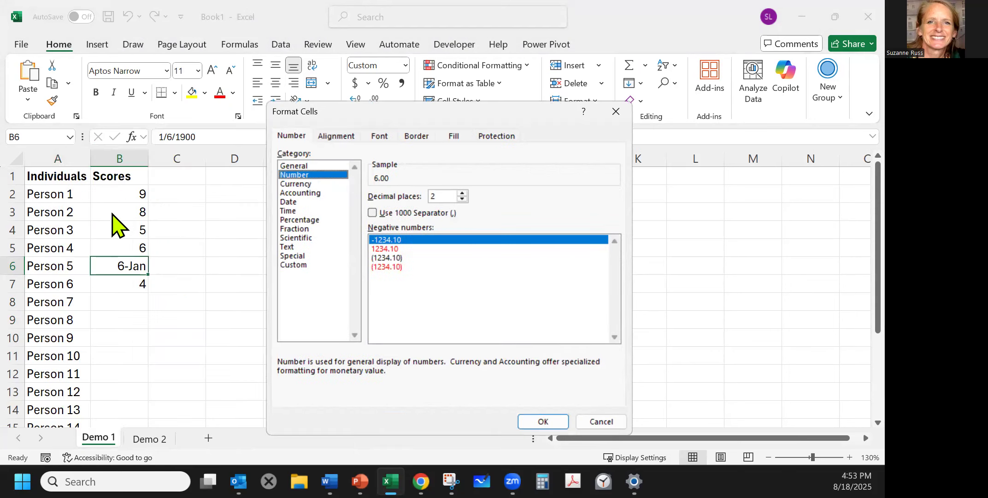
{"action": "left_click", "coordinate": [463, 199]}
{"action": "left_click", "coordinate": [462, 199]}
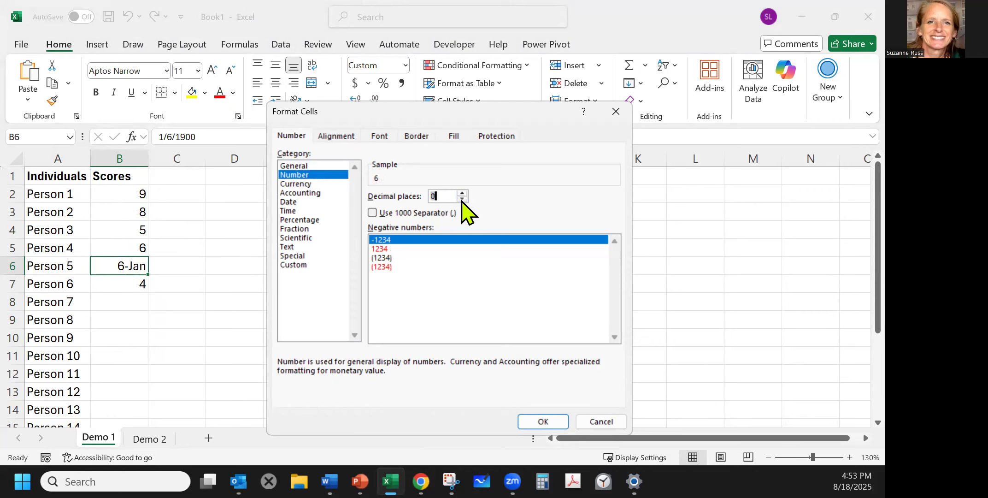
{"action": "left_click", "coordinate": [542, 423]}
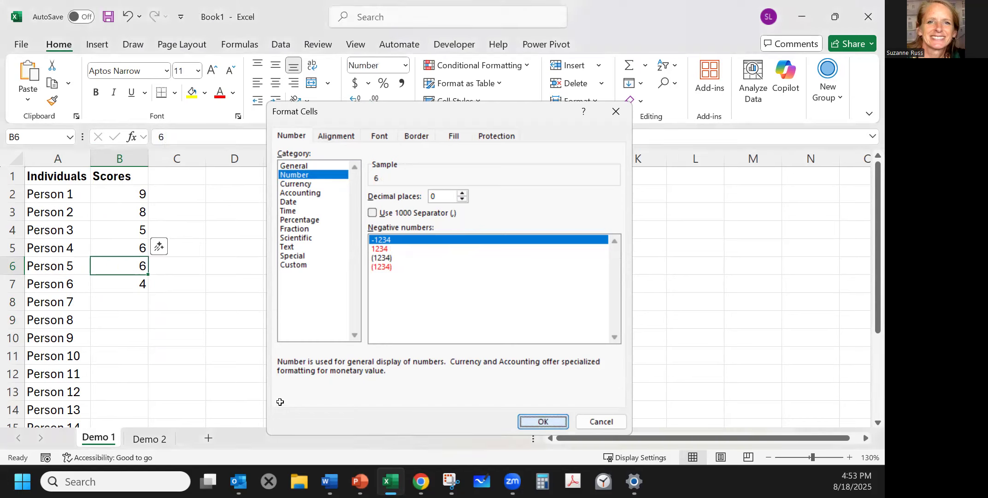
{"action": "left_click", "coordinate": [175, 351]}
Enter the scores 7, 3, 5 and 6 for Person 7 to Person 10 in cells B8 to B11
{"action": "left_click", "coordinate": [124, 304]}
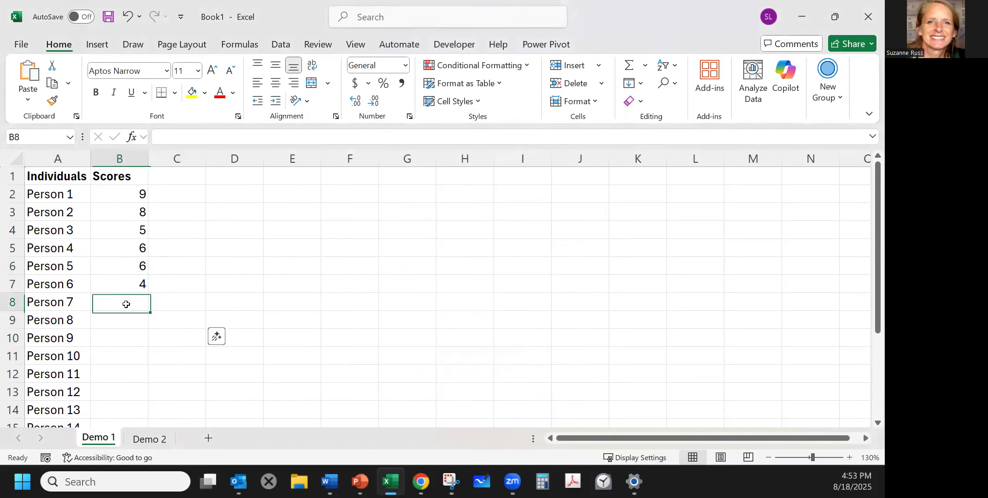
{"action": "type", "text": "7"}
{"action": "key", "text": "Return"}
{"action": "type", "text": "3"}
{"action": "key", "text": "Return"}
{"action": "type", "text": "5"}
{"action": "key", "text": "Return"}
{"action": "type", "text": "6"}
{"action": "left_click", "coordinate": [133, 384]}
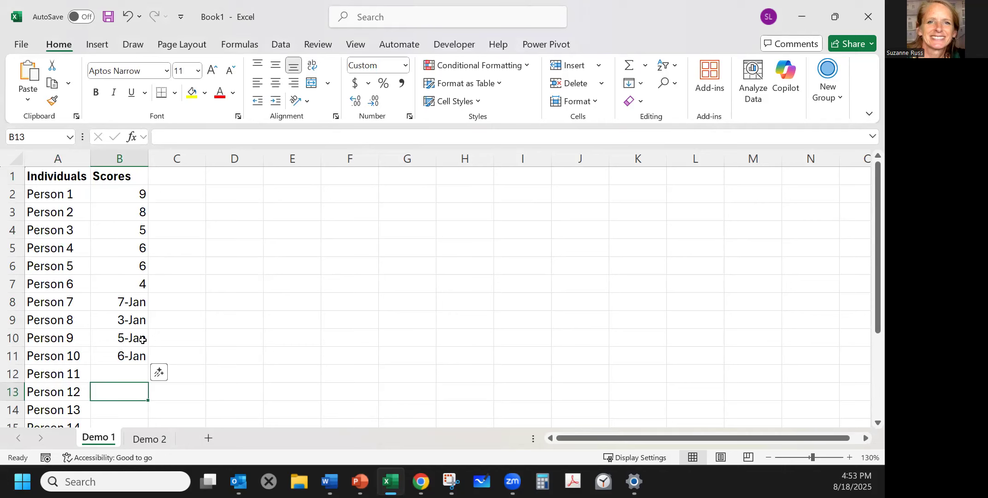
Copy the cell format of B4 with Format Painter onto the Scores column from B8 down past Person 13
{"action": "left_click_drag", "start_coordinate": [123, 304], "coordinate": [128, 353]}
{"action": "left_click", "coordinate": [198, 315]}
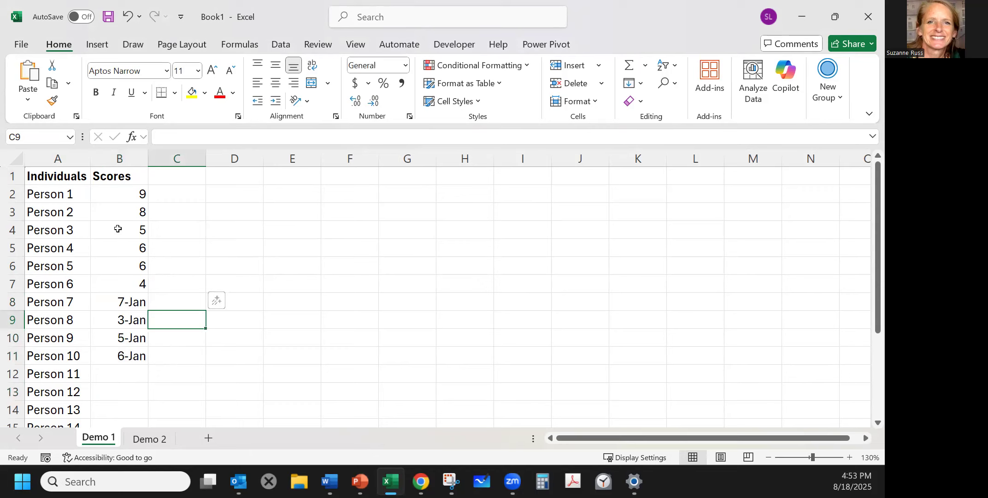
{"action": "left_click", "coordinate": [118, 229]}
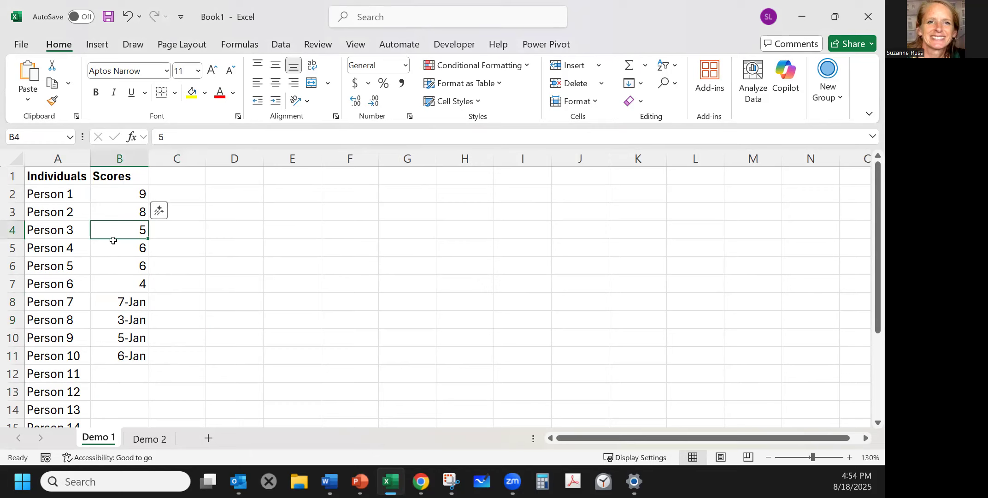
{"action": "left_click", "coordinate": [220, 258]}
{"action": "left_click", "coordinate": [121, 230]}
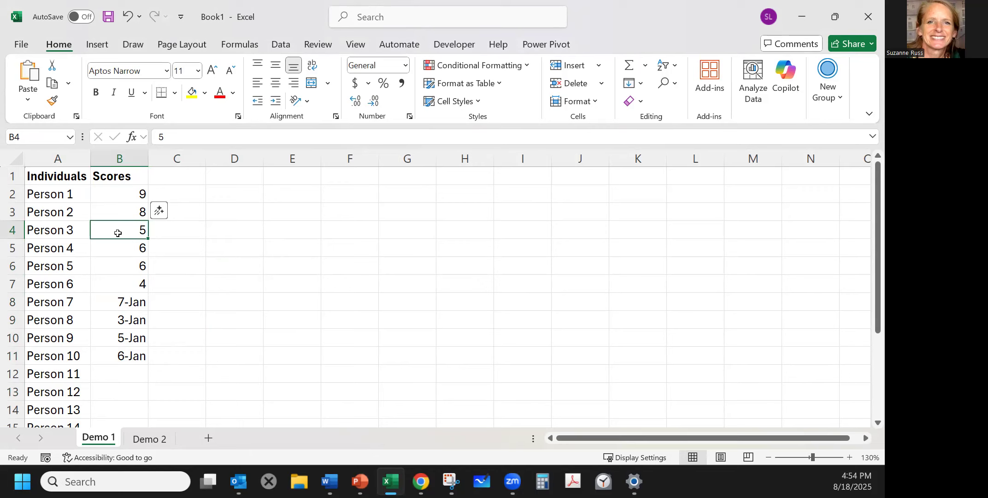
{"action": "left_click", "coordinate": [51, 102]}
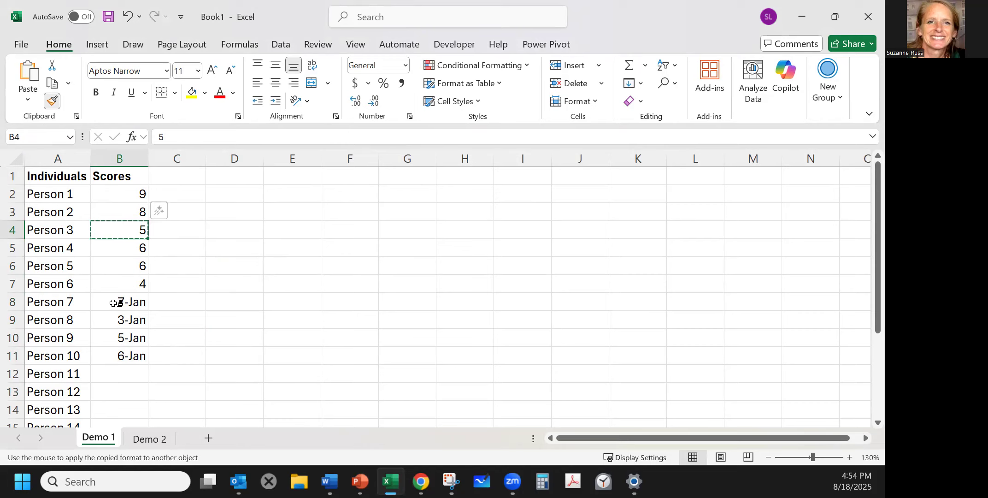
{"action": "left_click_drag", "start_coordinate": [113, 302], "coordinate": [119, 426]}
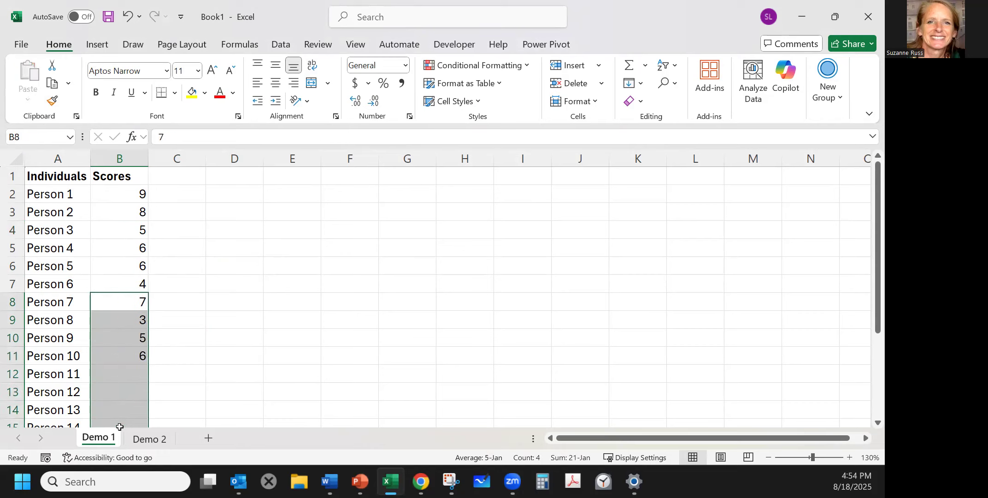
{"action": "left_click", "coordinate": [245, 246]}
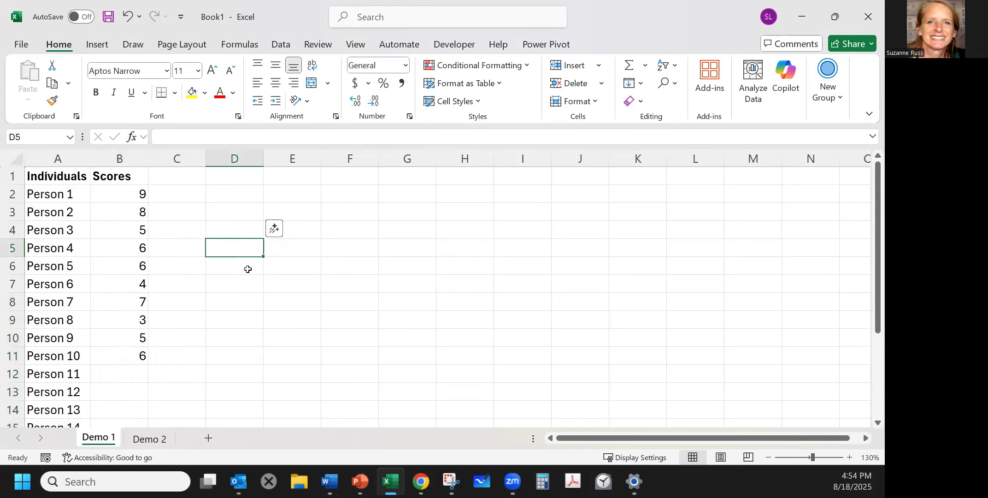
Enter the score 4 for Person 11 in B12 and 1 for Person 12 in B13
{"action": "left_click", "coordinate": [134, 374]}
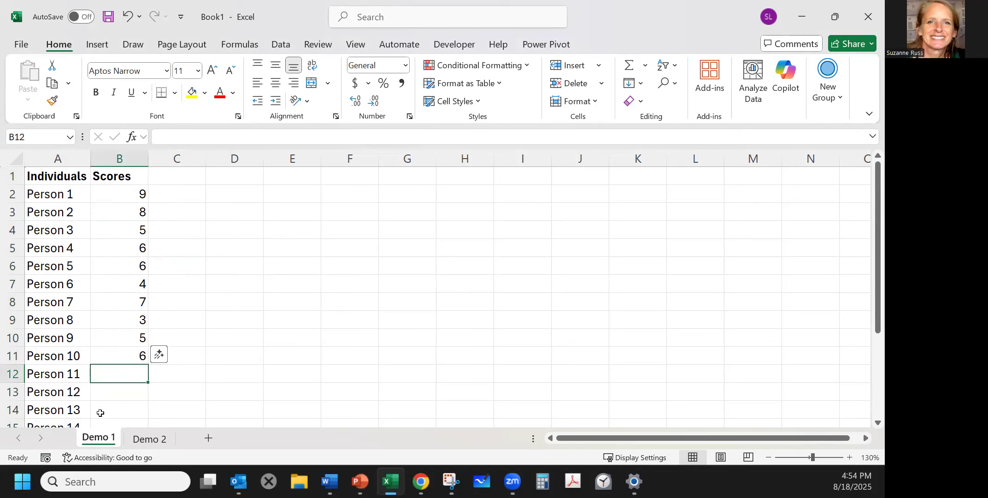
{"action": "type", "text": "4"}
{"action": "left_click", "coordinate": [134, 393]}
{"action": "type", "text": "1"}
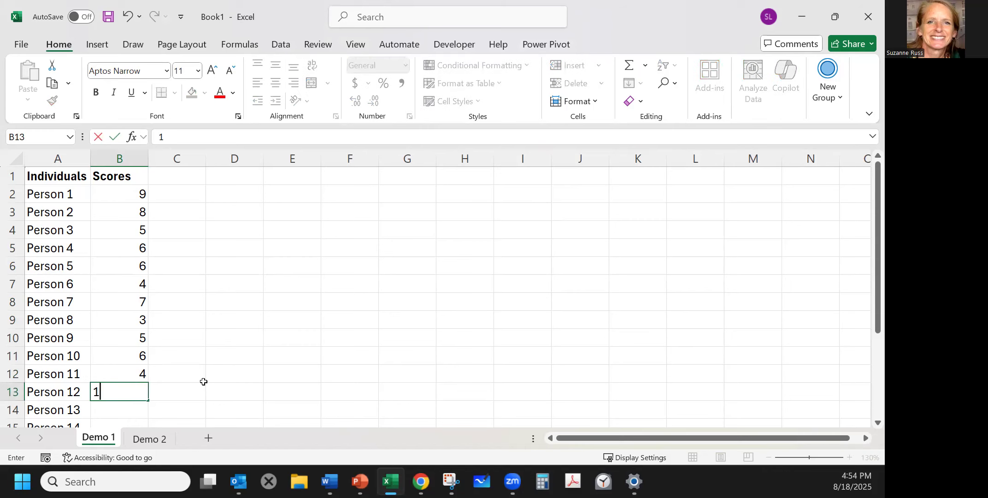
{"action": "left_click", "coordinate": [203, 379]}
Clear the contents of rows 14 to 17 below Person 12
{"action": "left_click_drag", "start_coordinate": [18, 408], "coordinate": [26, 434]}
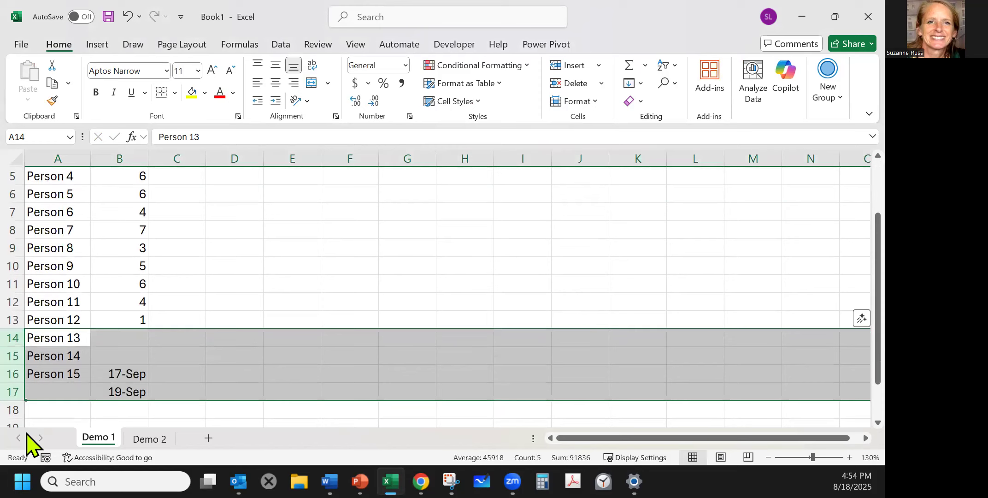
{"action": "key", "text": "Delete"}
{"action": "left_click", "coordinate": [332, 284]}
{"action": "scroll", "coordinate": [329, 285], "scroll_direction": "up", "scroll_amount": 2}
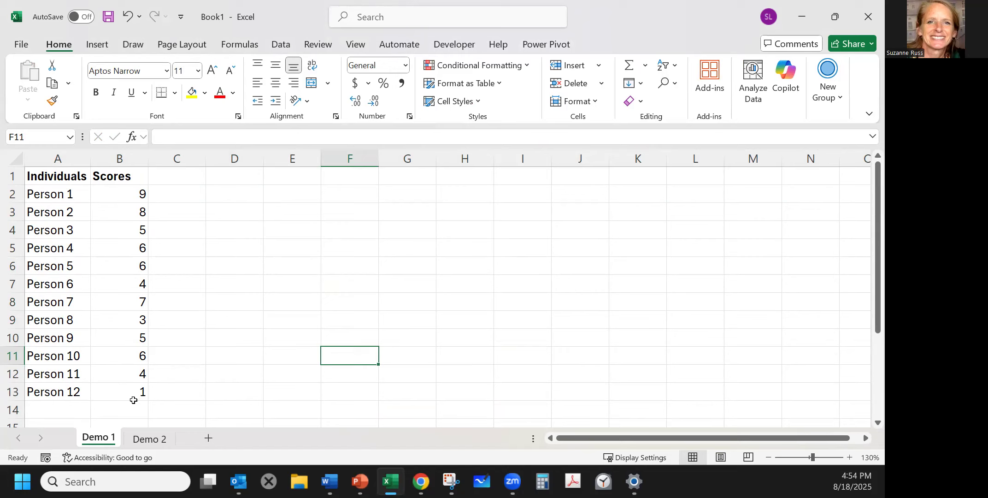
Enter the label TOTAL in A14, below Person 12
{"action": "left_click", "coordinate": [71, 410]}
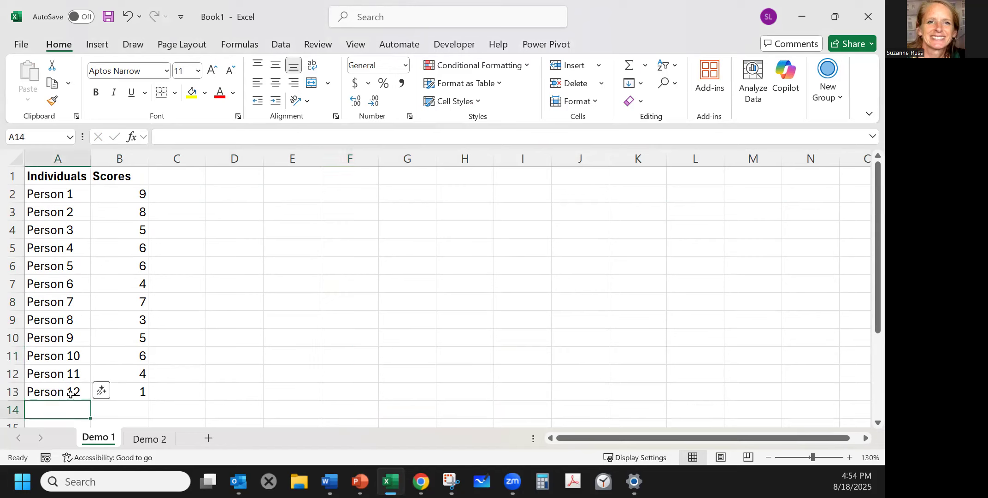
{"action": "type", "text": "TOTAL"}
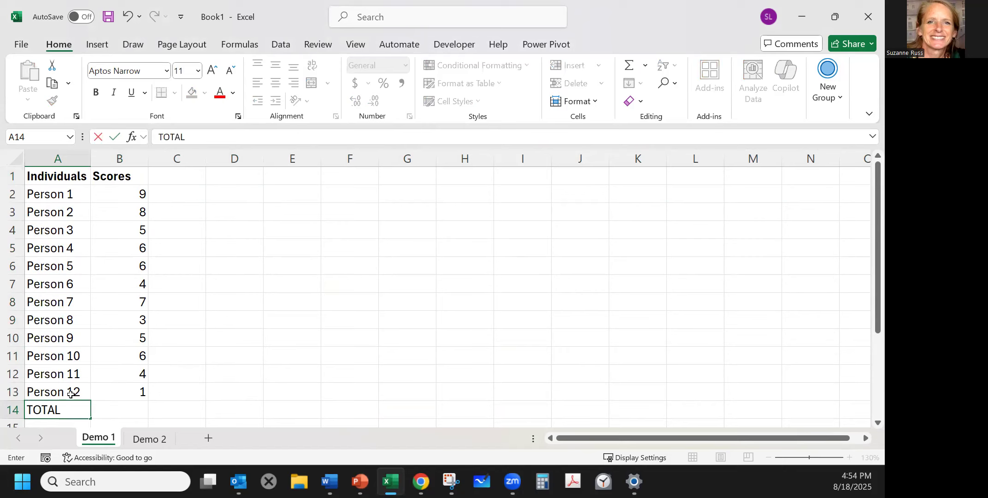
{"action": "left_click", "coordinate": [125, 410]}
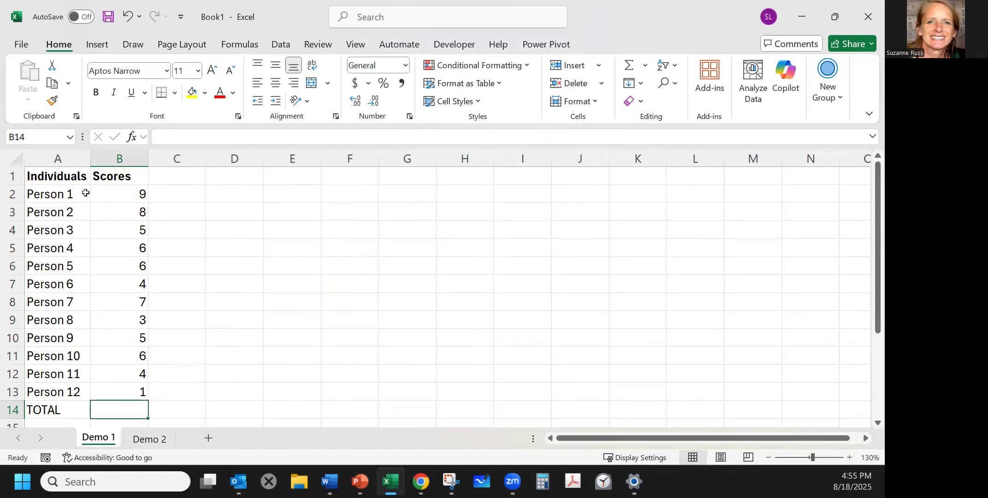
Examine the underlying content of the Person 1 score in B2
{"action": "left_click", "coordinate": [294, 194]}
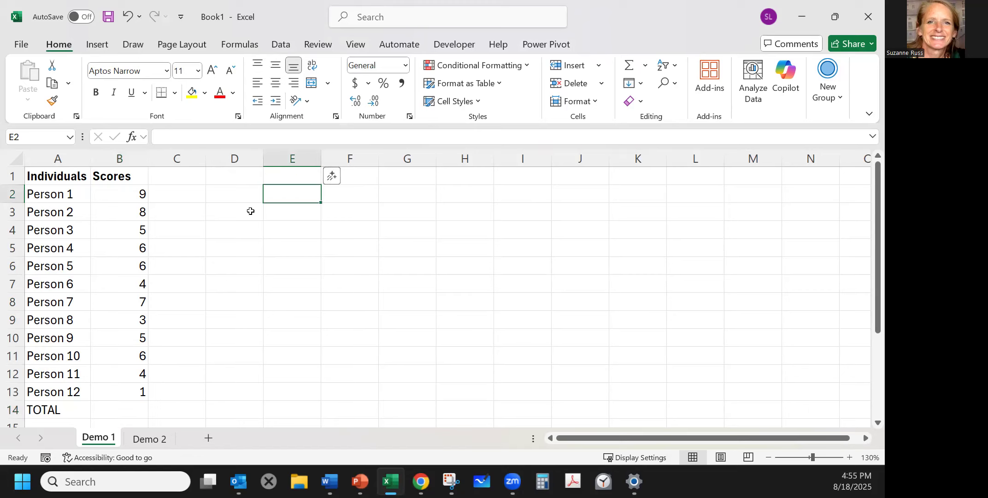
{"action": "left_click", "coordinate": [131, 196]}
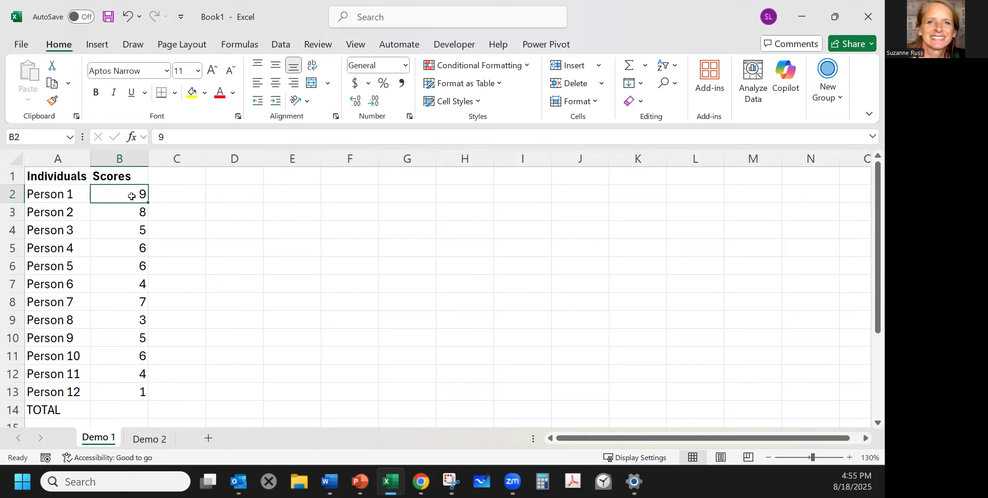
{"action": "left_click", "coordinate": [190, 137]}
{"action": "double_click", "coordinate": [157, 137]}
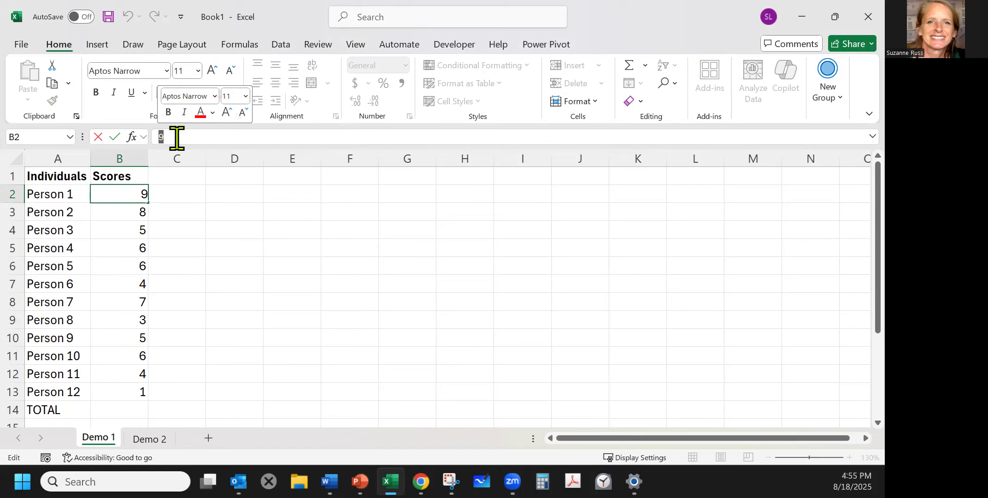
Enter the formula =25+25 in cell D3
{"action": "left_click", "coordinate": [231, 212]}
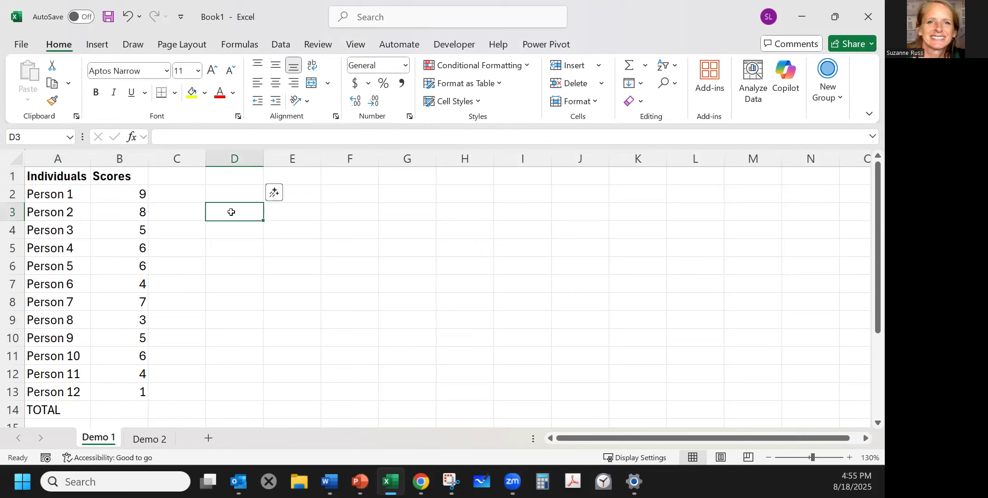
{"action": "type", "text": "="}
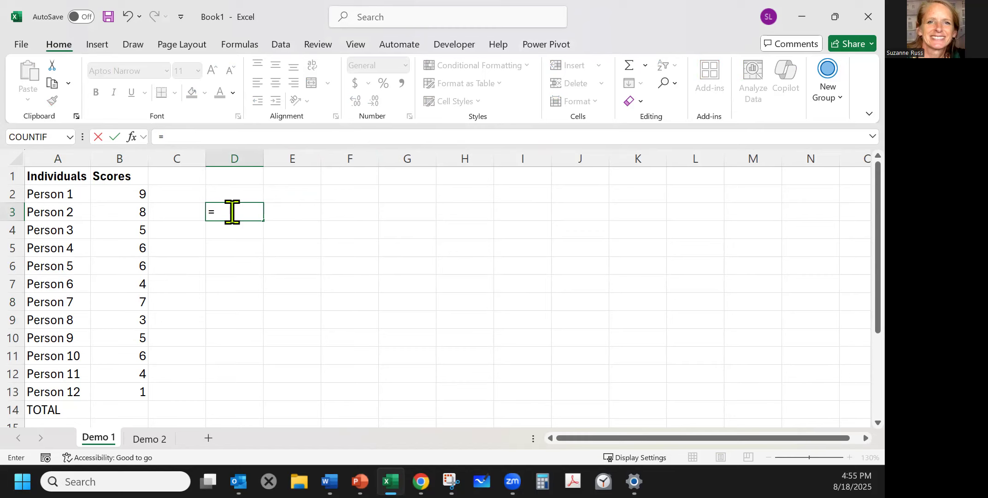
{"action": "type", "text": "25+25"}
{"action": "key", "text": "Return"}
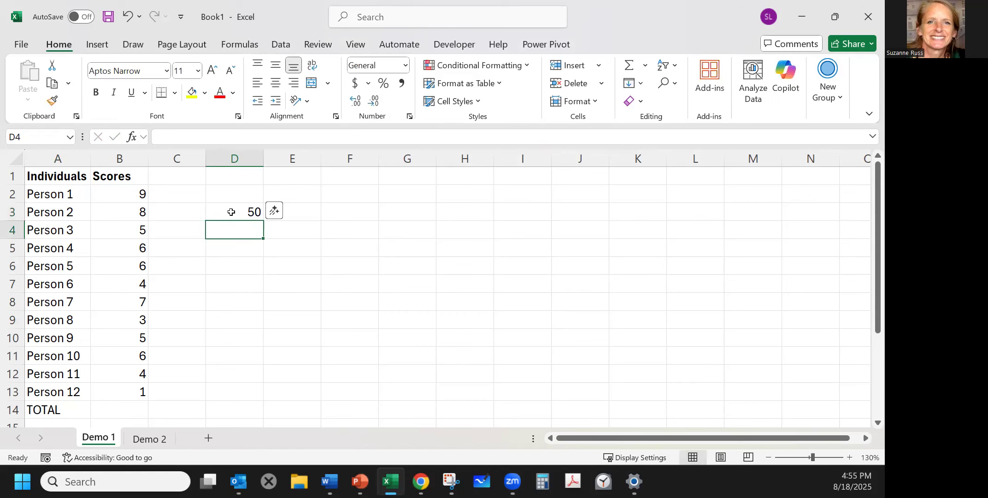
Change the formula in D3 to =25+30 and review it in the cell
{"action": "left_click", "coordinate": [231, 212]}
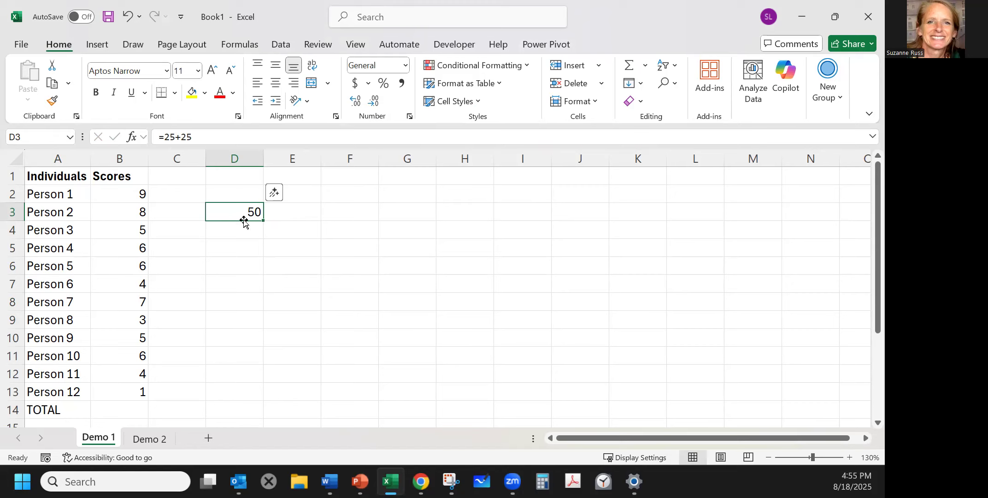
{"action": "left_click", "coordinate": [201, 134]}
{"action": "left_click_drag", "start_coordinate": [201, 135], "coordinate": [181, 136]}
{"action": "type", "text": "30"}
{"action": "key", "text": "Return"}
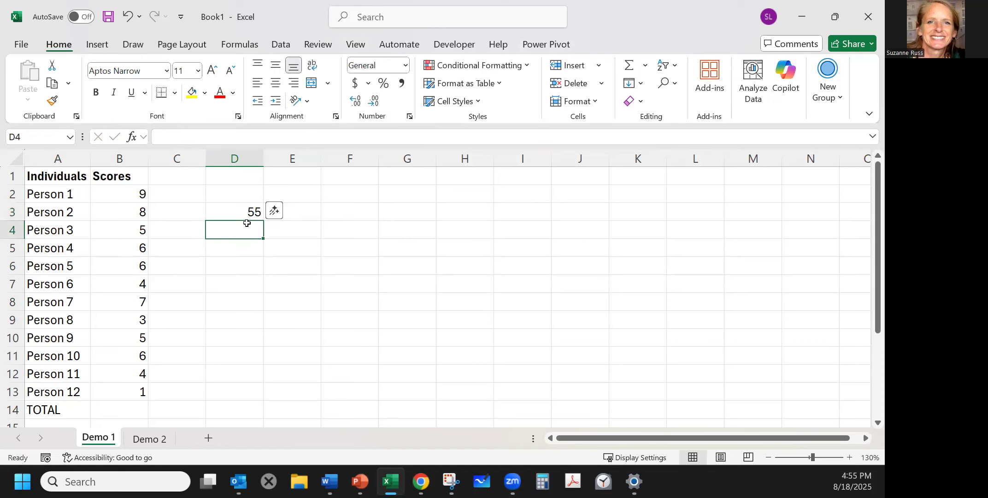
{"action": "left_click", "coordinate": [246, 213]}
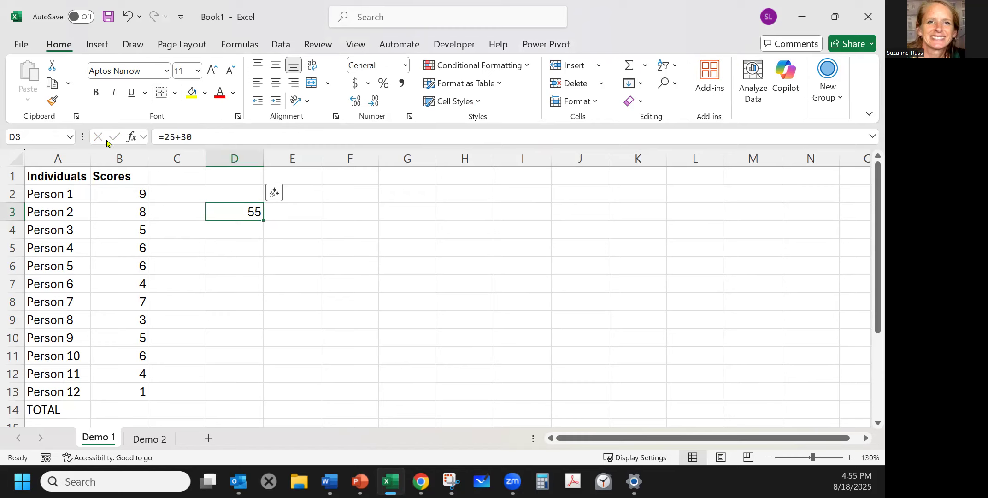
{"action": "left_click", "coordinate": [311, 304]}
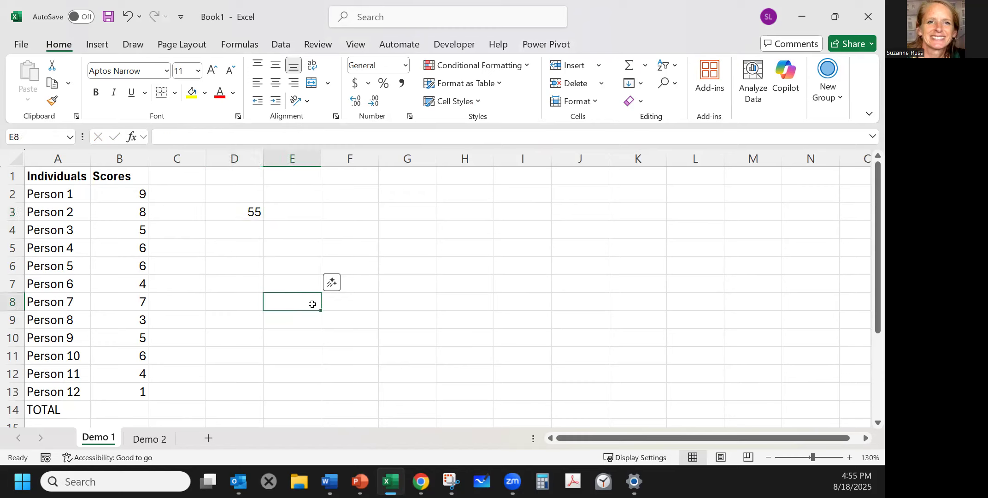
{"action": "left_click", "coordinate": [243, 228]}
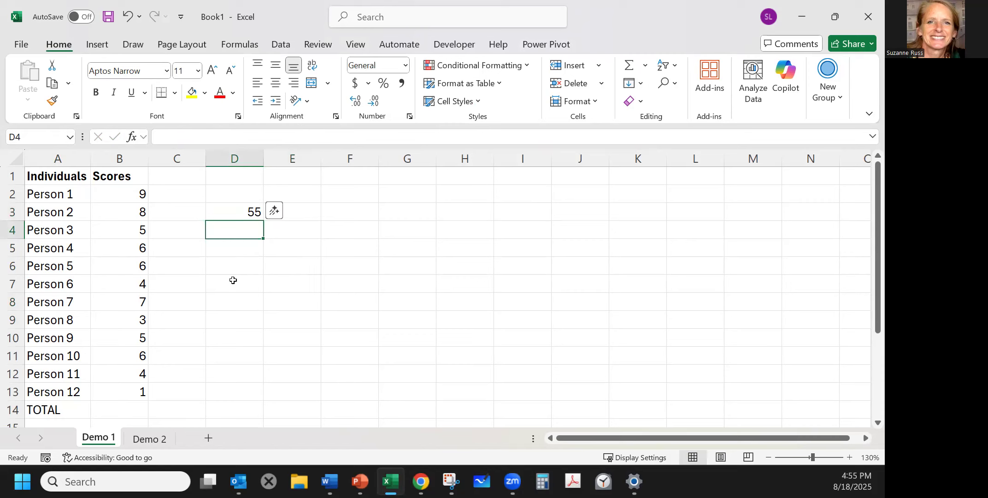
Enter the subtraction formula =35-16 in D4 and review the formula behind its result
{"action": "type", "text": "=35-16"}
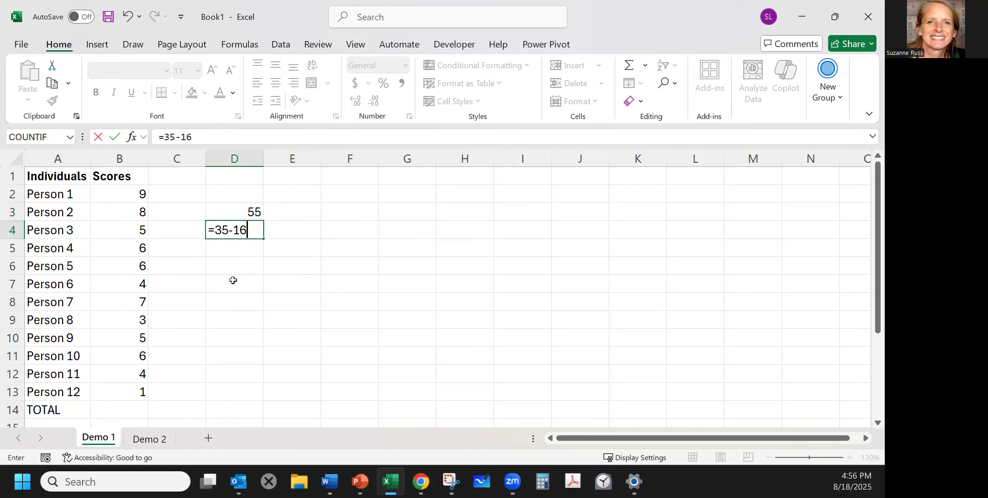
{"action": "key", "text": "Return"}
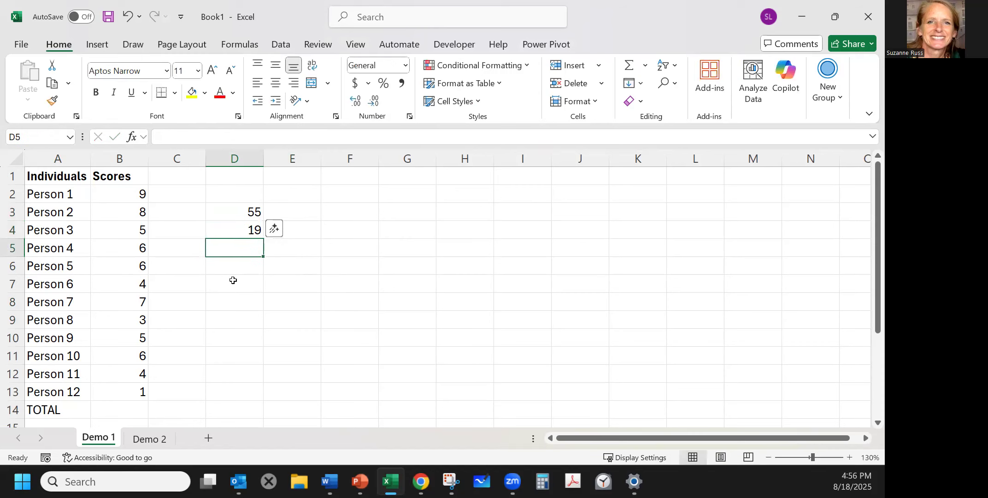
{"action": "left_click", "coordinate": [237, 230]}
{"action": "left_click", "coordinate": [217, 137]}
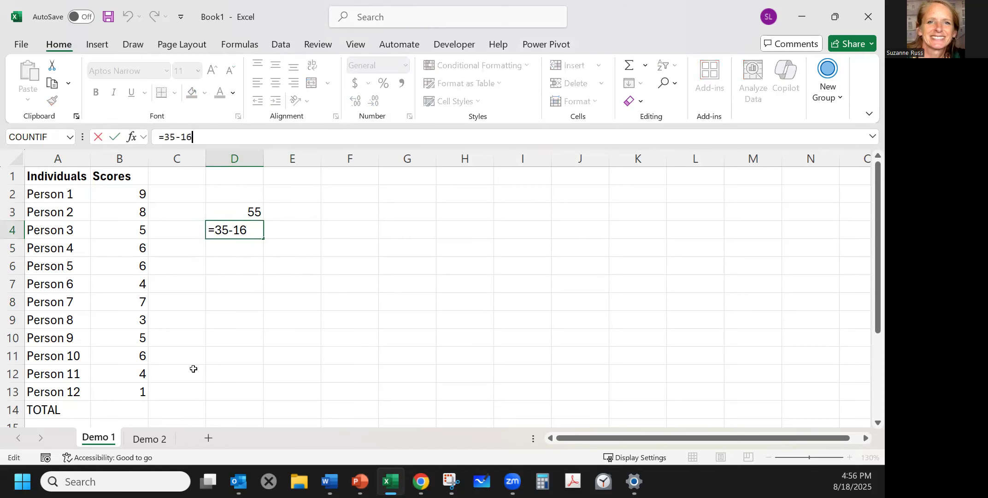
{"action": "key", "text": "Return"}
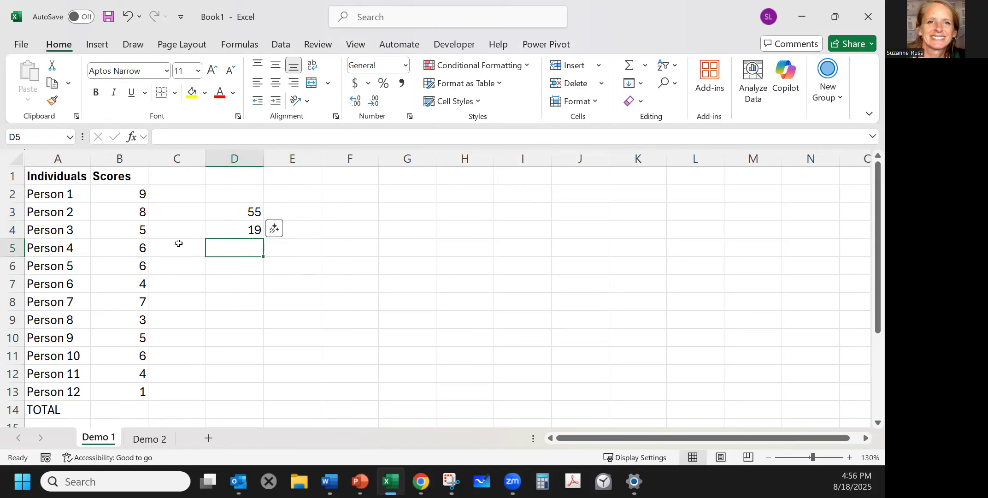
Enter the multiplication formula =5*15 in D5 and review the formula behind its result
{"action": "type", "text": "="}
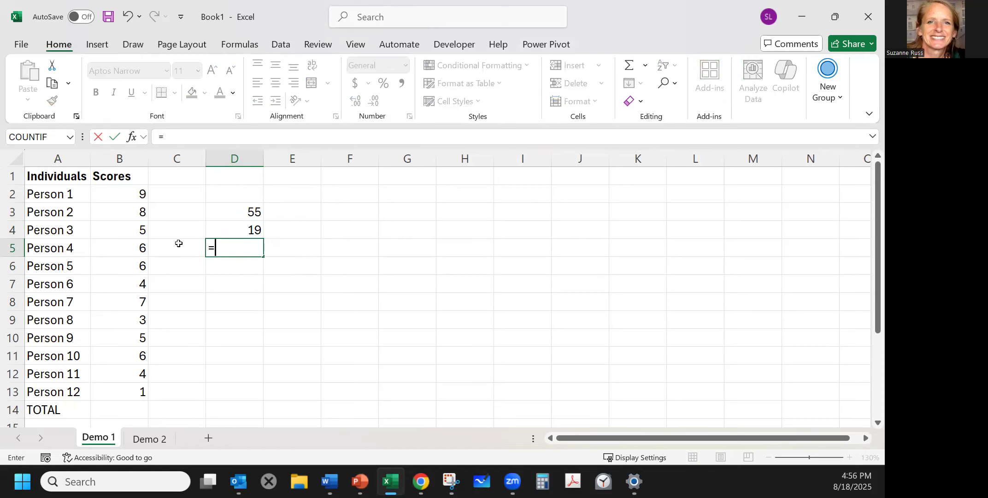
{"action": "type", "text": "5*15"}
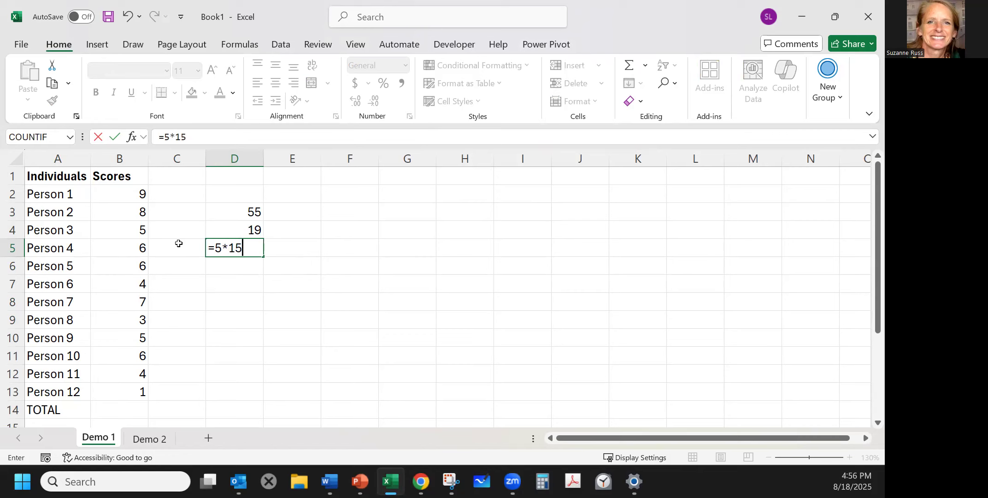
{"action": "key", "text": "Return"}
{"action": "left_click", "coordinate": [239, 247]}
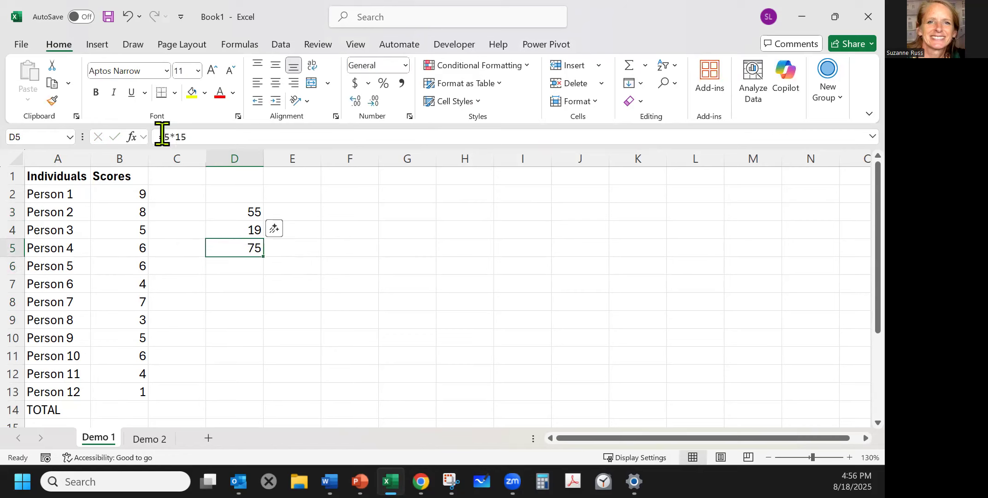
{"action": "left_click", "coordinate": [210, 136]}
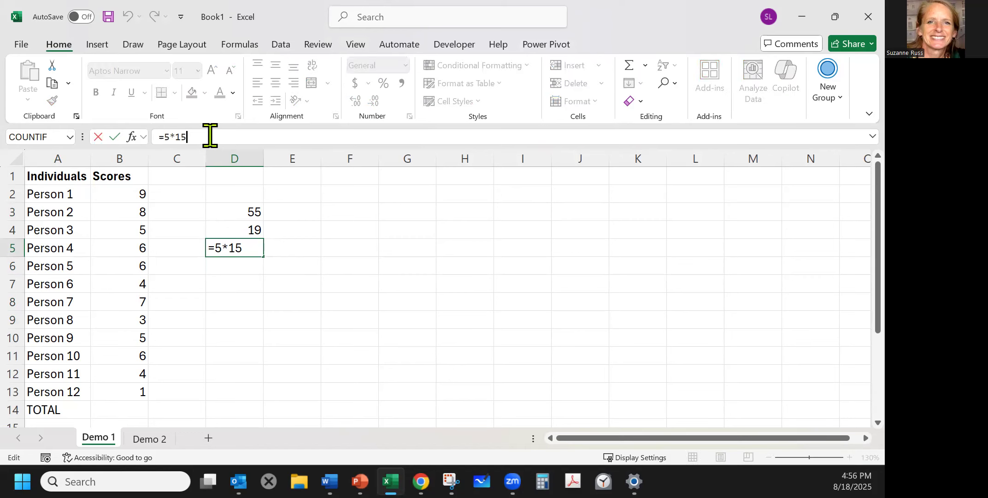
{"action": "key", "text": "Return"}
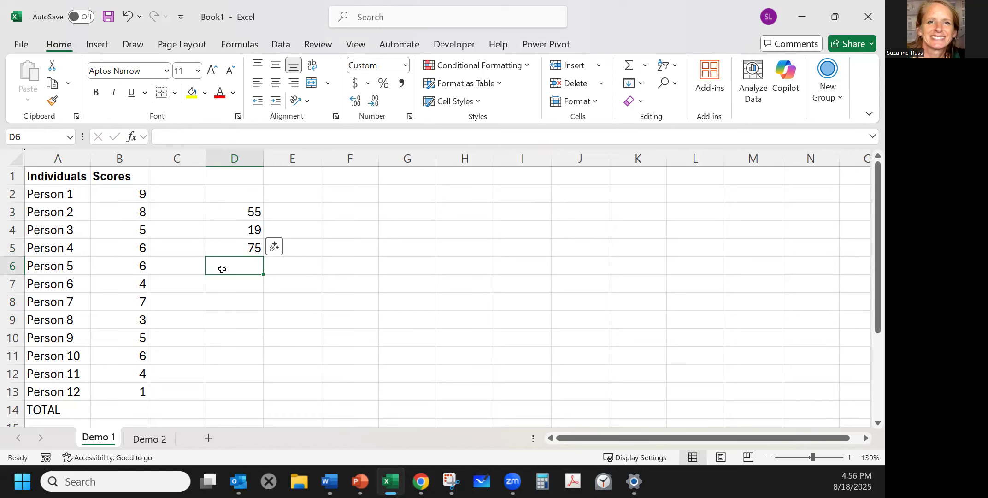
Enter the division formula =60/12 in cell D6 and select that cell
{"action": "type", "text": "="}
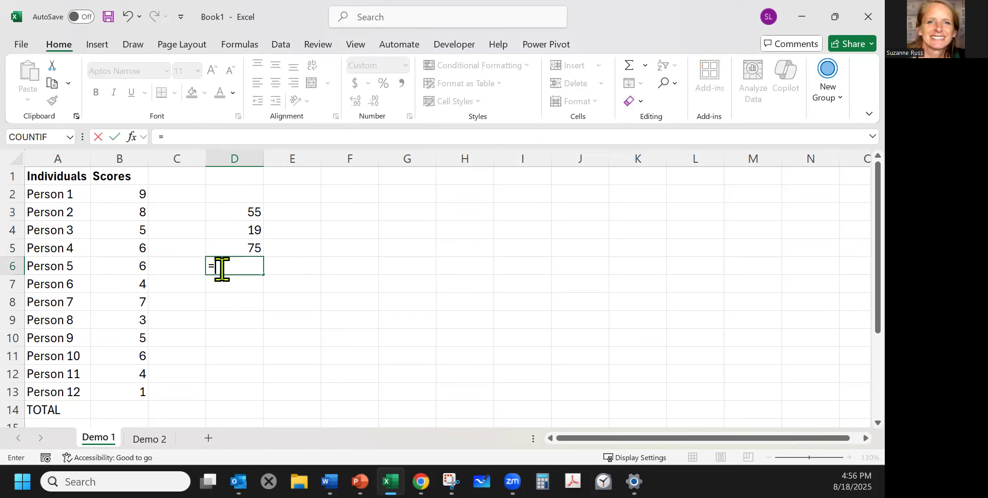
{"action": "type", "text": "60/12"}
{"action": "key", "text": "Return"}
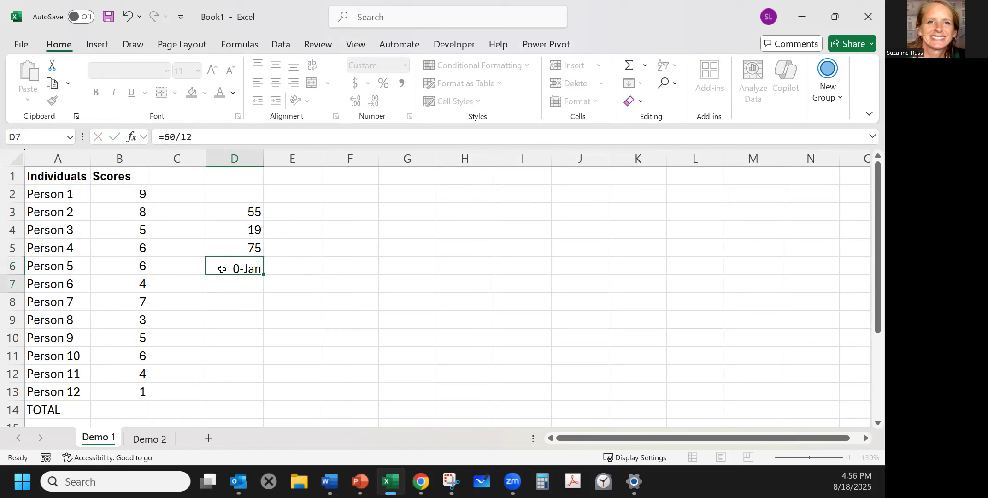
{"action": "left_click", "coordinate": [222, 269]}
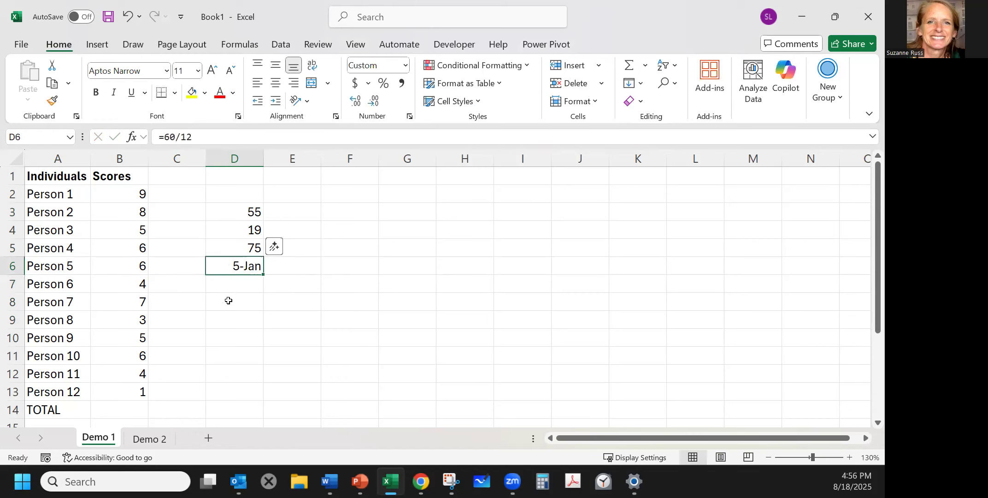
Copy the number format of the Person 4 score in B5 onto the range D6:L17 with Format Painter
{"action": "left_click", "coordinate": [130, 247]}
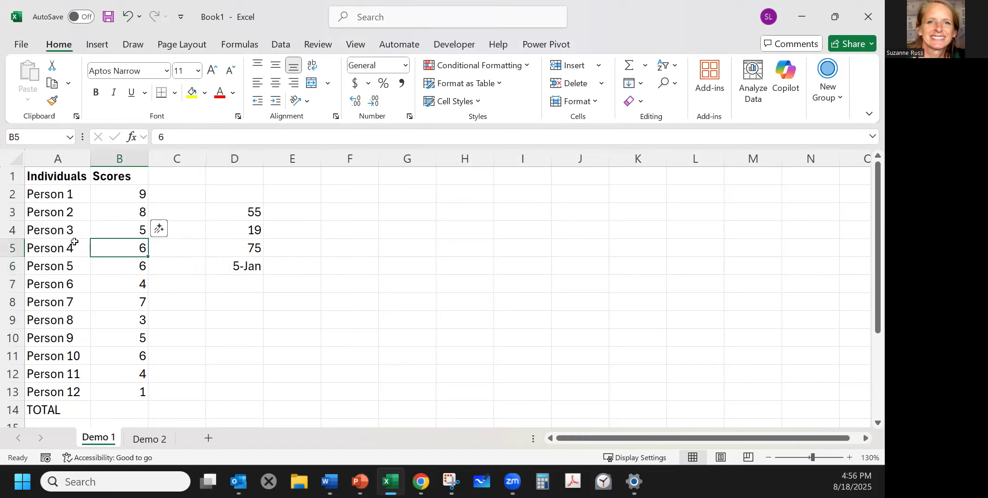
{"action": "left_click", "coordinate": [52, 100]}
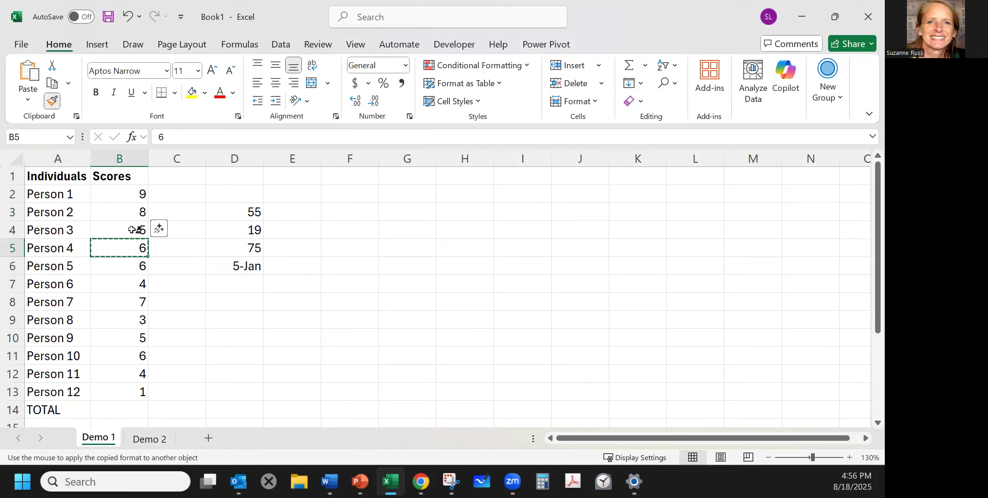
{"action": "left_click", "coordinate": [222, 263]}
{"action": "mouse_move", "coordinate": [224, 263]}
{"action": "left_mouse_down"}
{"action": "mouse_move", "coordinate": [585, 406]}
{"action": "mouse_move", "coordinate": [704, 413]}
{"action": "left_mouse_up"}
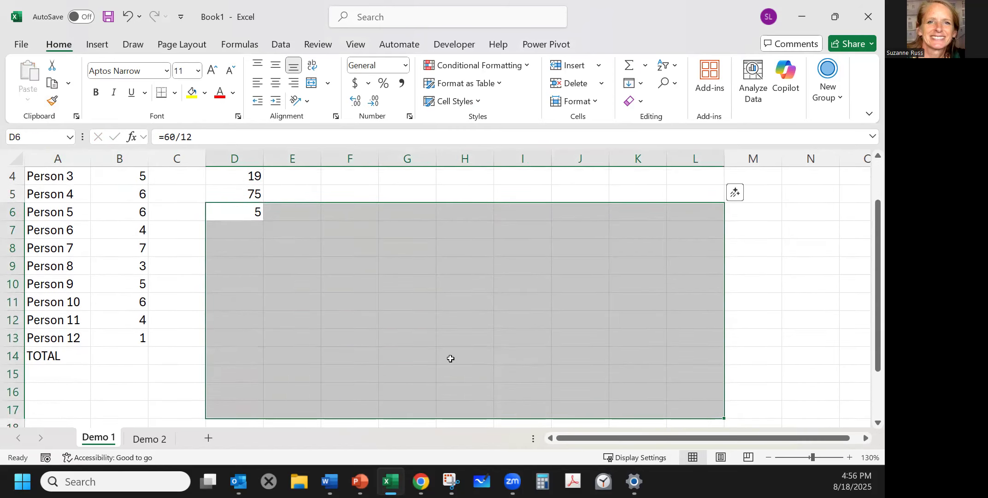
{"action": "scroll", "coordinate": [450, 358], "scroll_direction": "up", "scroll_amount": 1}
{"action": "left_click", "coordinate": [353, 264]}
Review the division formula behind the result in D6
{"action": "left_click", "coordinate": [230, 260]}
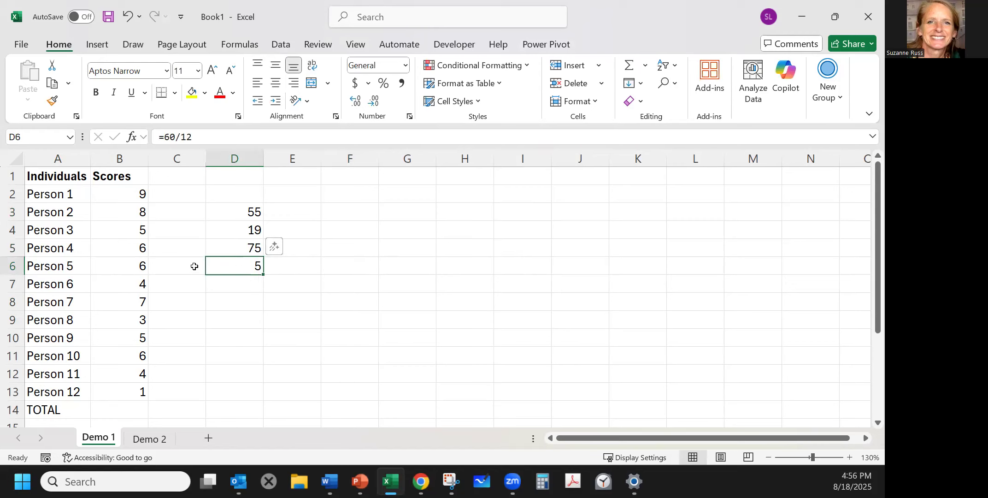
{"action": "left_click", "coordinate": [209, 138]}
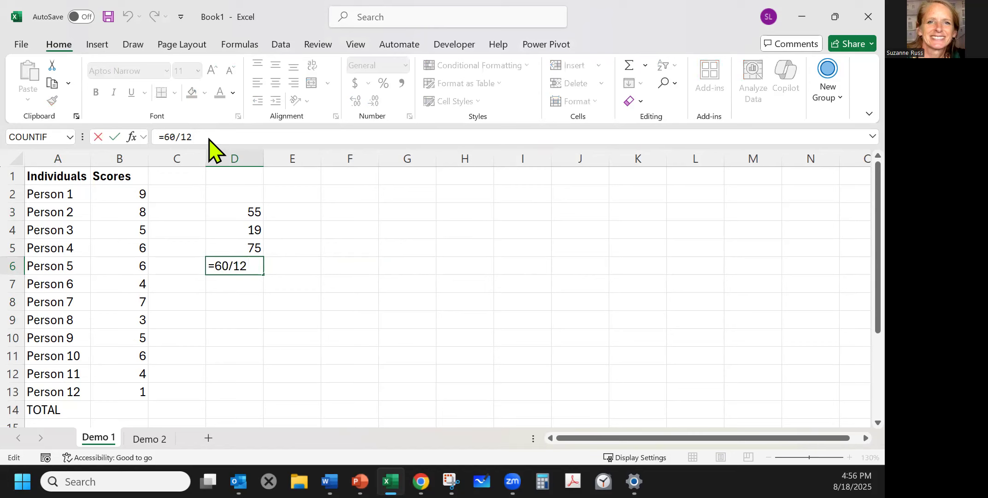
{"action": "key", "text": "Return"}
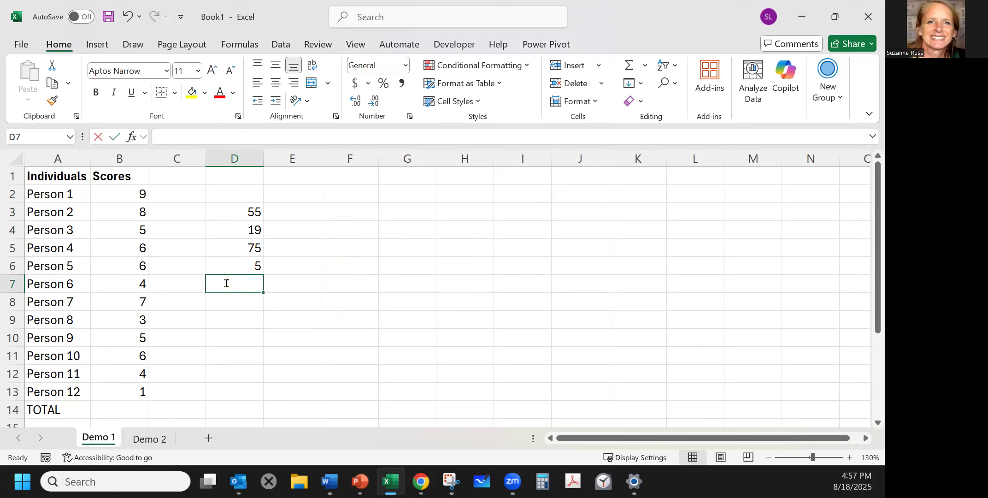
Square 4 in two ways, entering =4*4 in D7 and =4^2 in E7
{"action": "type", "text": "=4*4"}
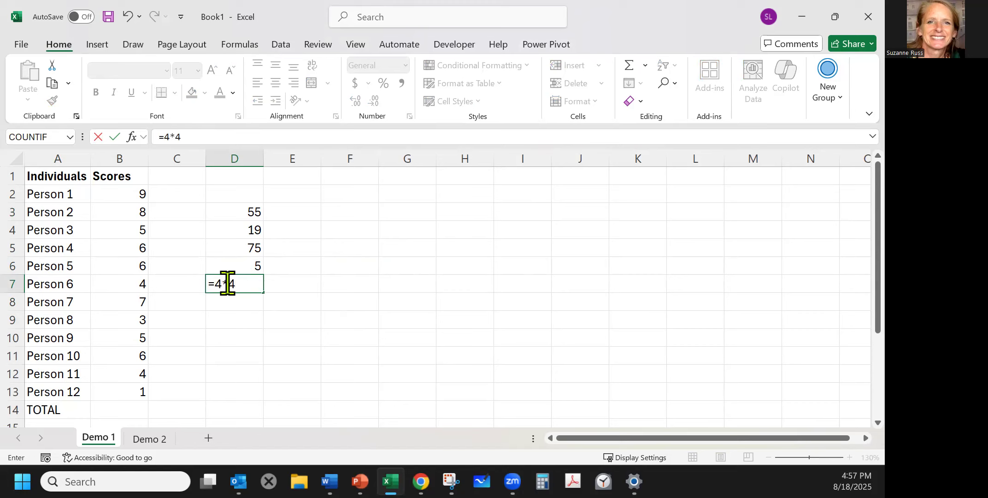
{"action": "key", "text": "Return"}
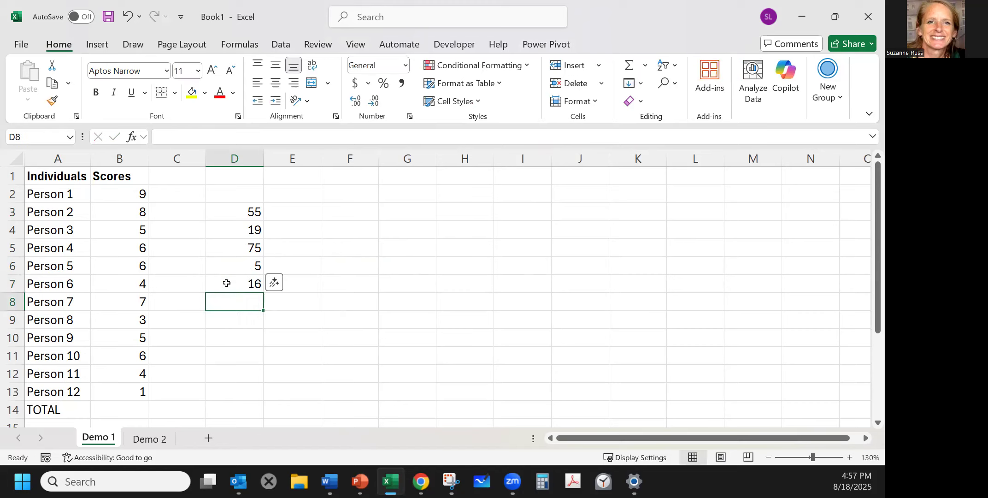
{"action": "left_click", "coordinate": [313, 283]}
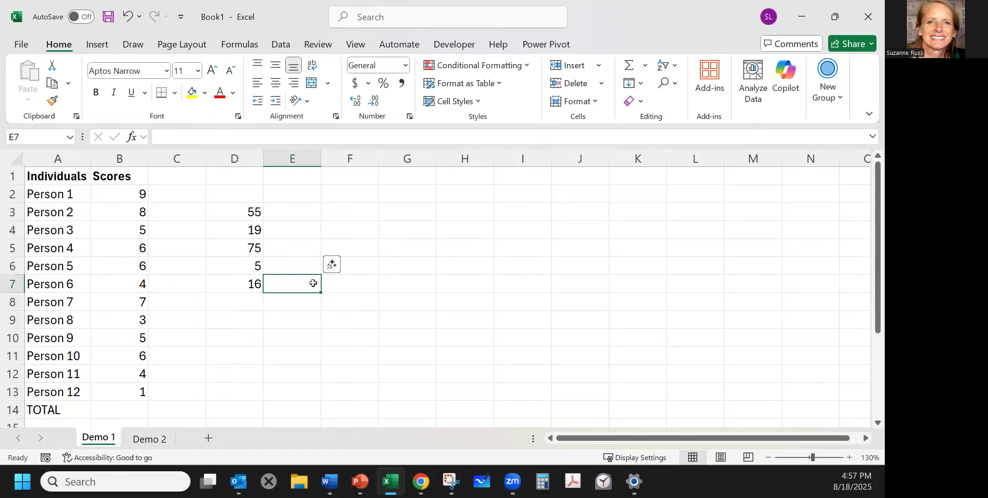
{"action": "type", "text": "="}
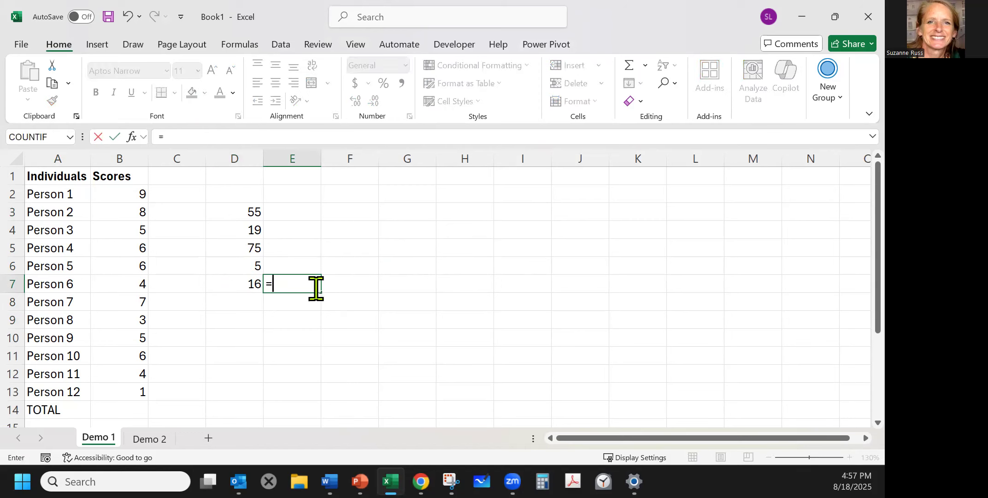
{"action": "type", "text": "4"}
{"action": "type", "text": "^2"}
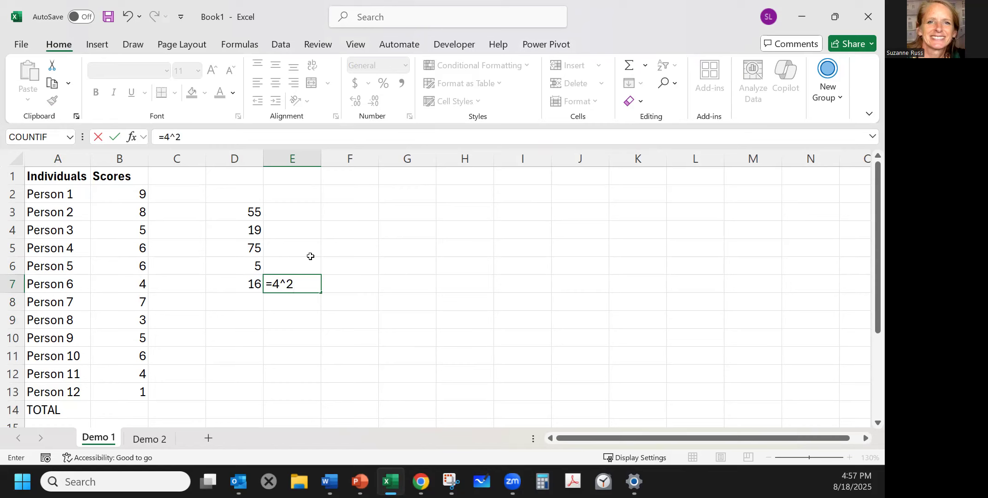
{"action": "key", "text": "Return"}
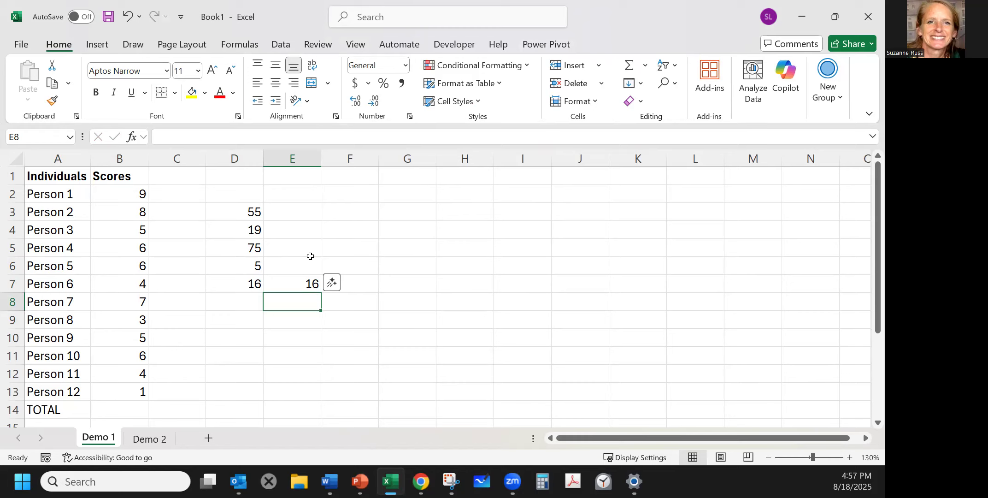
Enter the square root formula =SQRT(122) in D8 and review the formula behind its result
{"action": "left_click", "coordinate": [244, 299]}
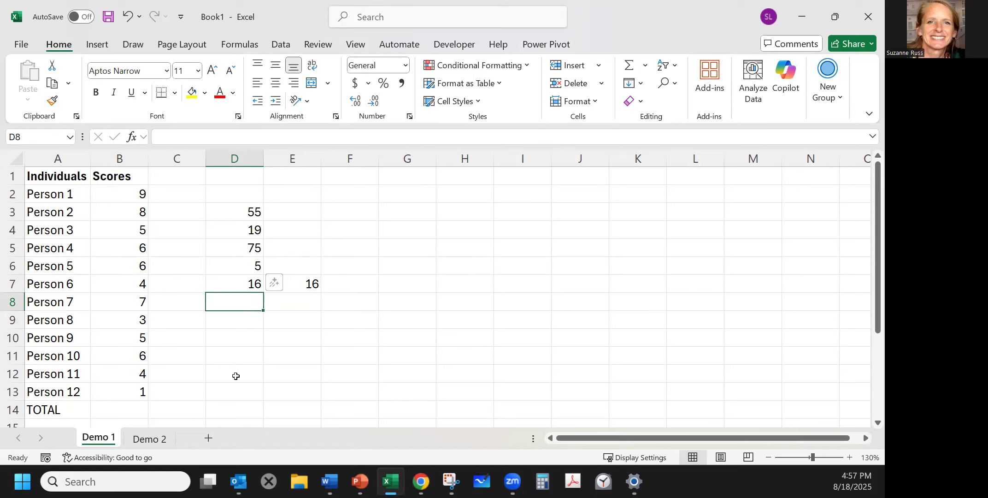
{"action": "type", "text": "="}
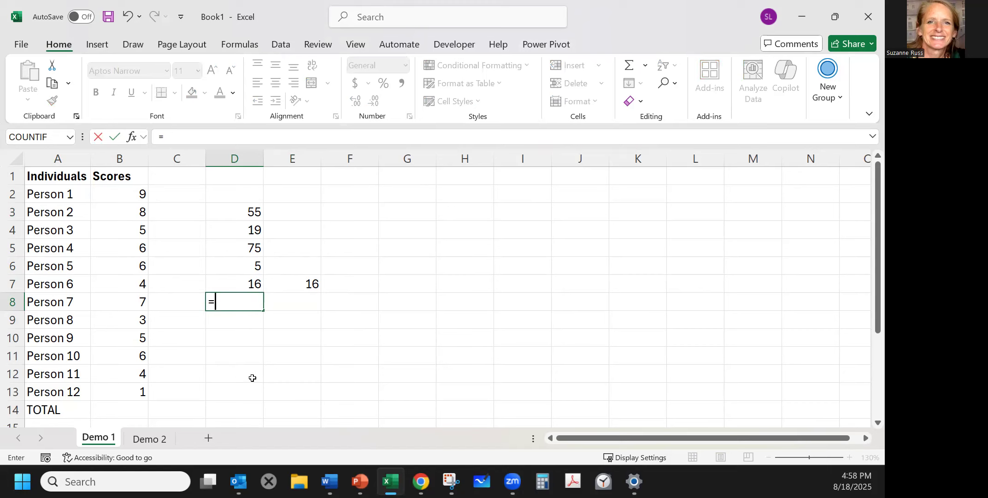
{"action": "type", "text": "SQRT"}
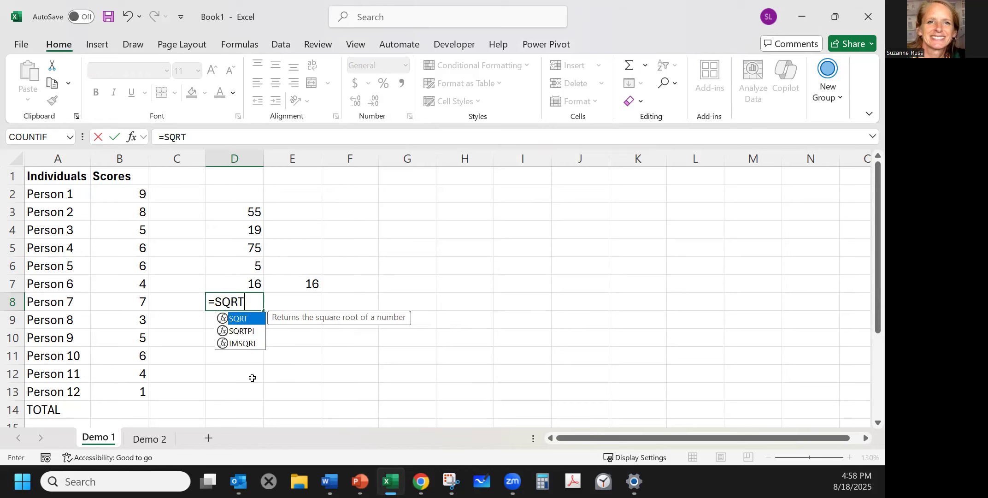
{"action": "type", "text": "("}
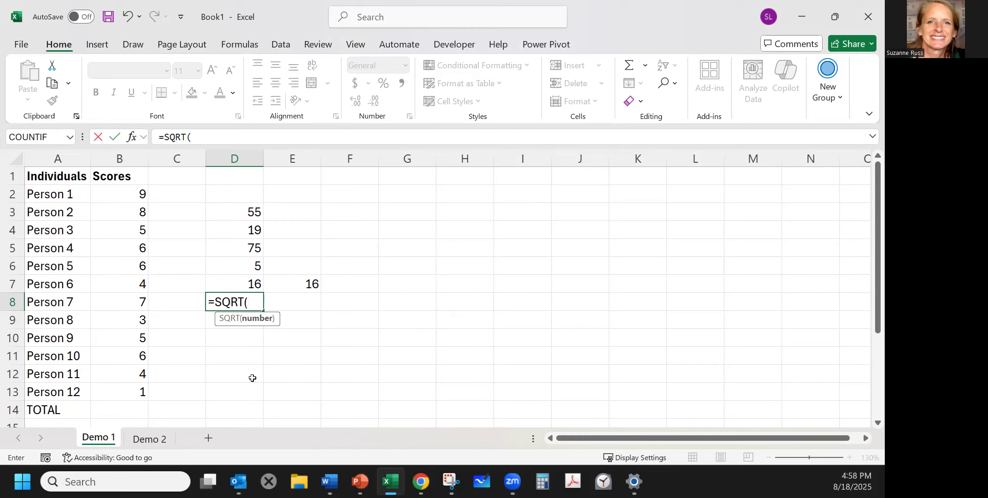
{"action": "type", "text": "122"}
{"action": "type", "text": ")"}
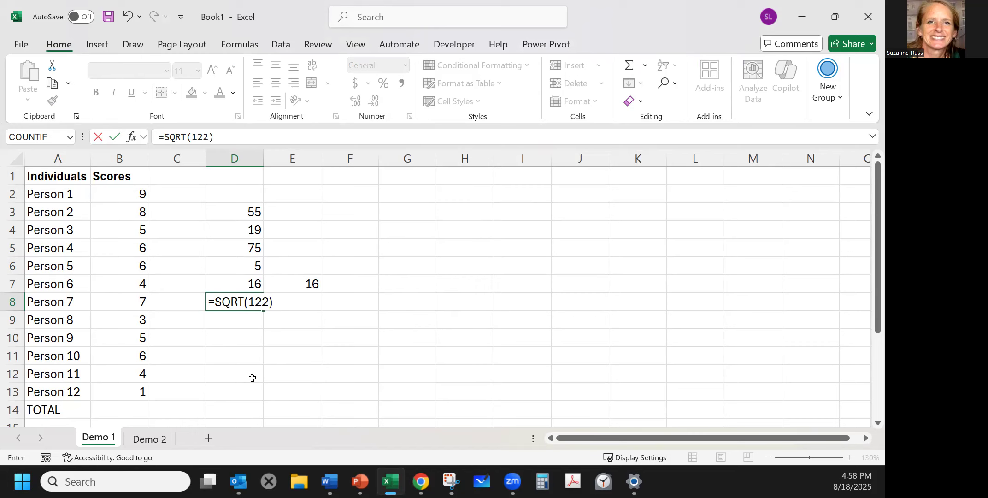
{"action": "key", "text": "Return"}
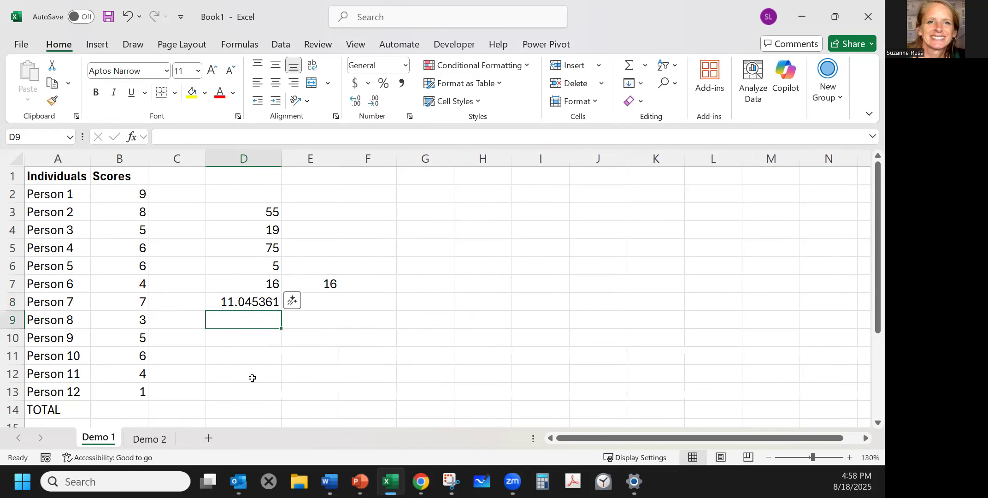
{"action": "left_click", "coordinate": [227, 302]}
{"action": "left_click", "coordinate": [241, 137]}
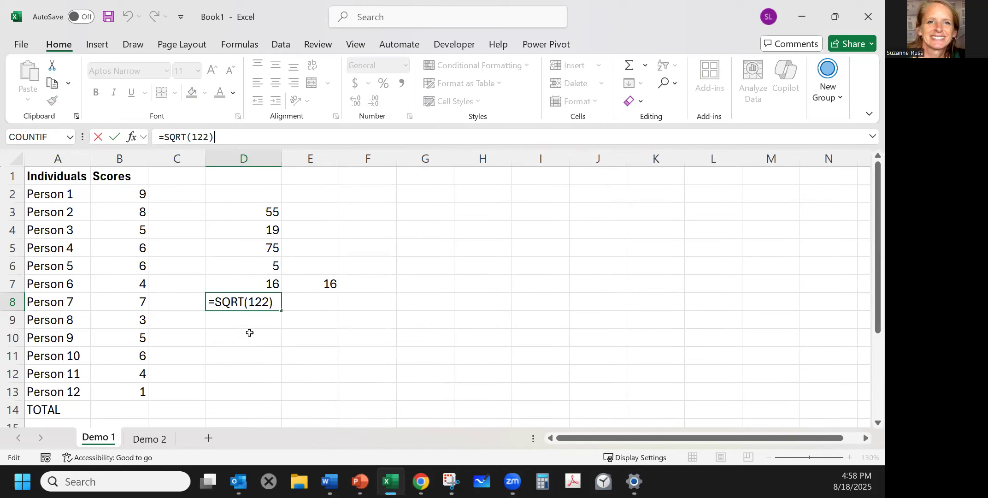
{"action": "key", "text": "Return"}
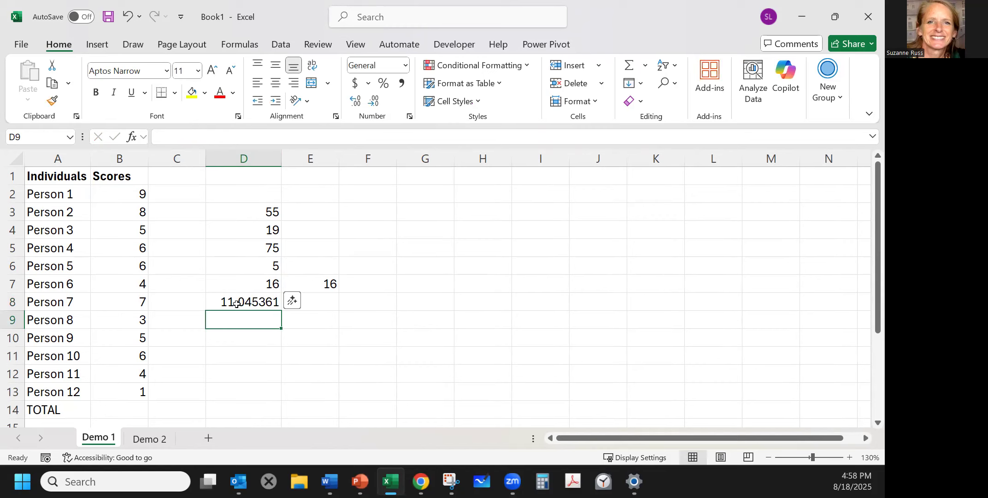
Change the square root formula in D8 to =SQRT(121) and reselect the cell
{"action": "left_click", "coordinate": [245, 304]}
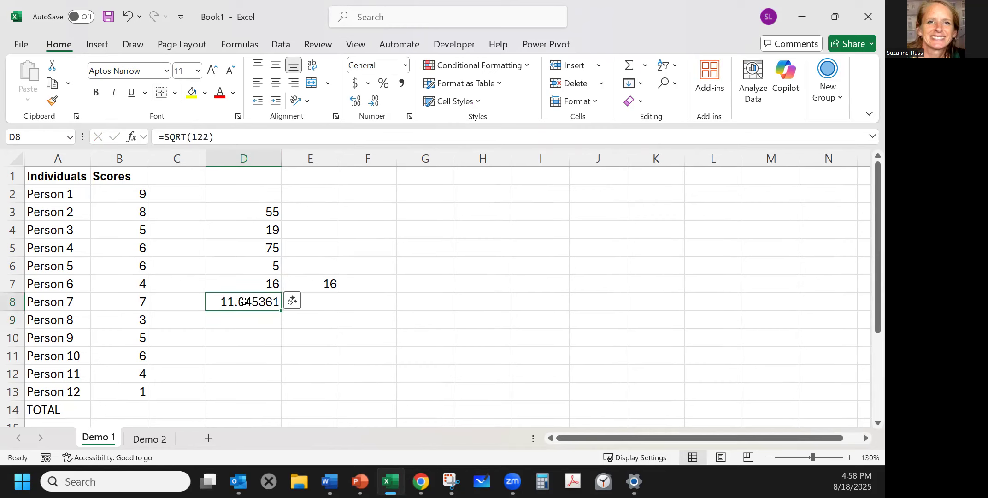
{"action": "left_click", "coordinate": [209, 136]}
{"action": "key", "text": "BackSpace"}
{"action": "type", "text": "1"}
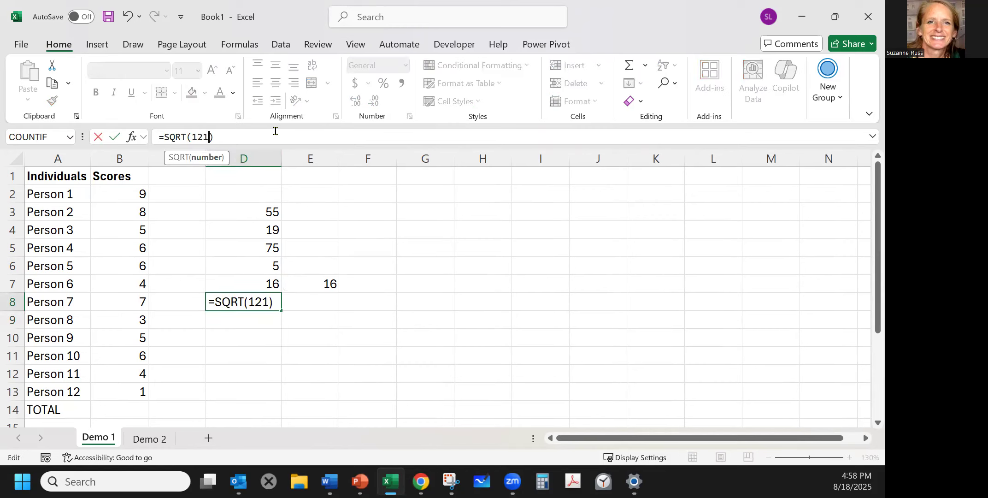
{"action": "key", "text": "Return"}
{"action": "left_click", "coordinate": [266, 301]}
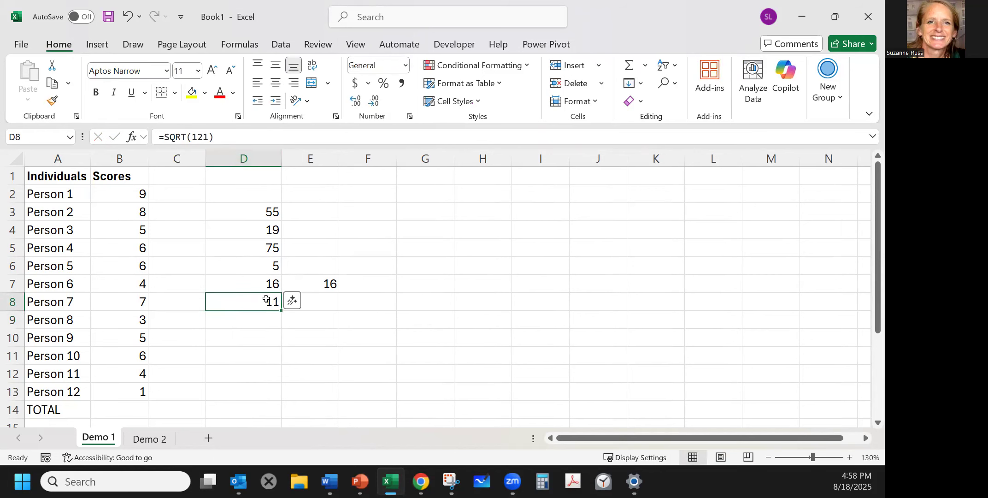
In D9, find a function by searching for "square root" and insert SQRT with the number 121
{"action": "left_click", "coordinate": [267, 138]}
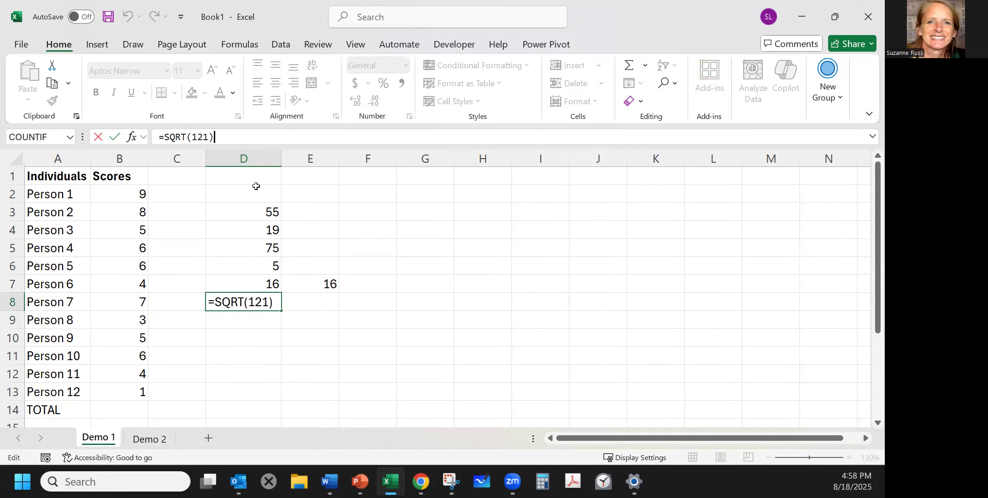
{"action": "key", "text": "Return"}
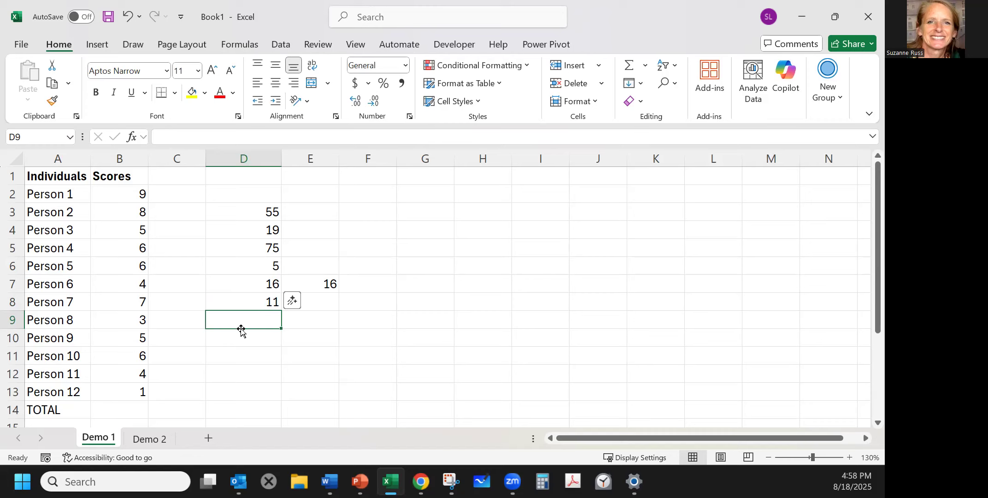
{"action": "left_click", "coordinate": [130, 138]}
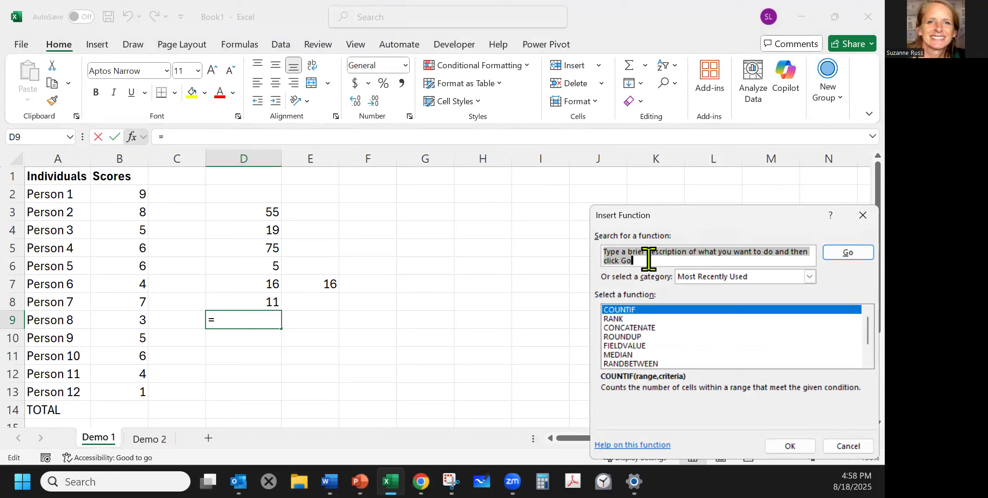
{"action": "type", "text": "squar"}
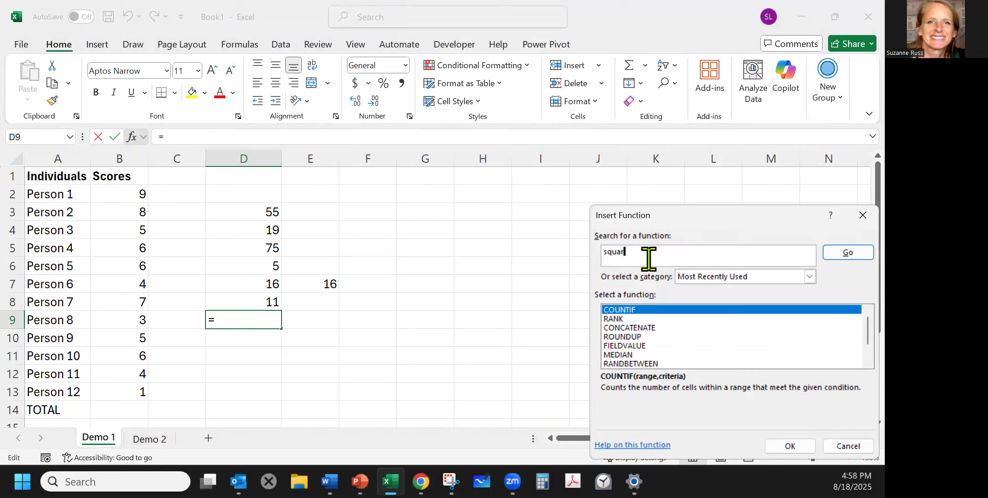
{"action": "type", "text": "e root"}
{"action": "left_click", "coordinate": [844, 256]}
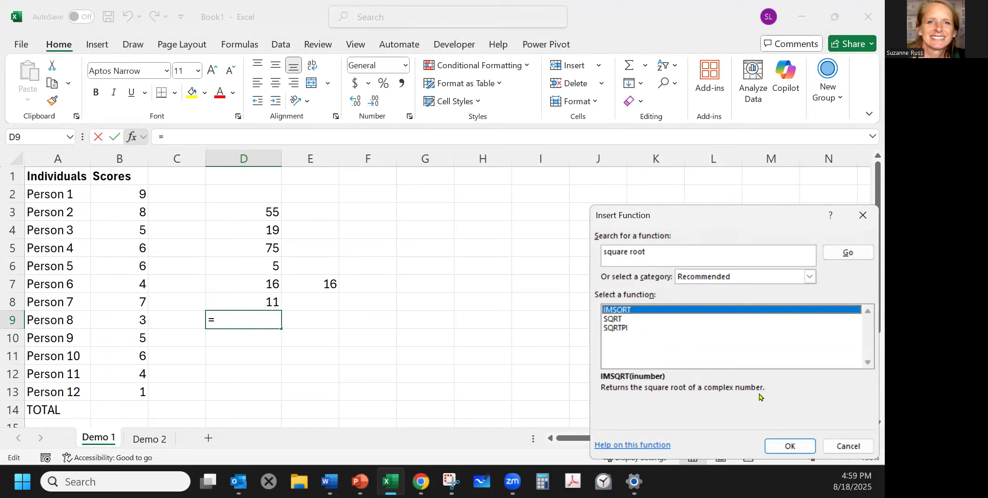
{"action": "left_click", "coordinate": [610, 319]}
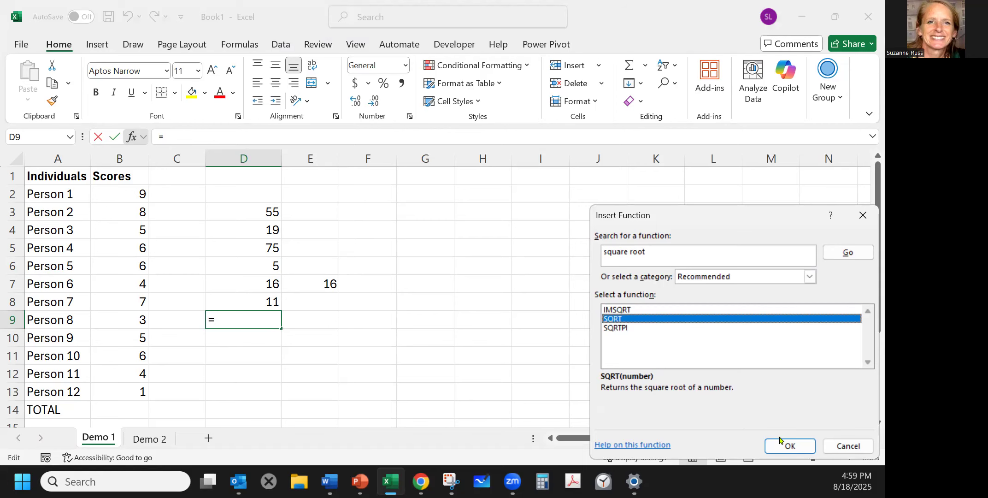
{"action": "left_click", "coordinate": [793, 443]}
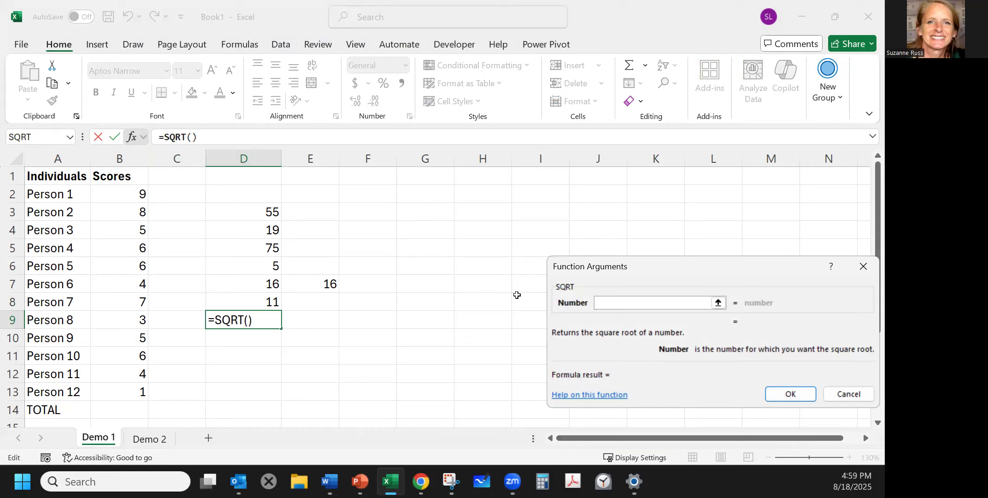
{"action": "type", "text": "121"}
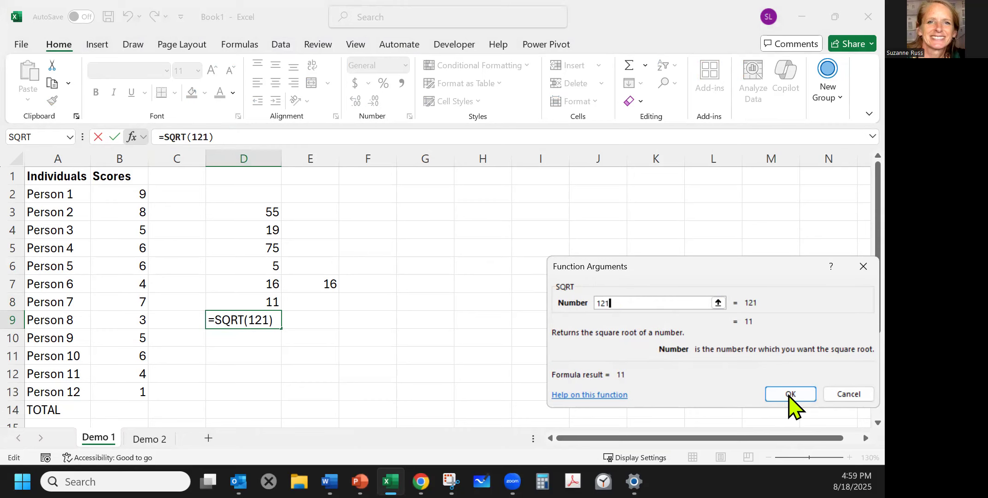
{"action": "left_click", "coordinate": [789, 393]}
{"action": "left_click", "coordinate": [379, 295]}
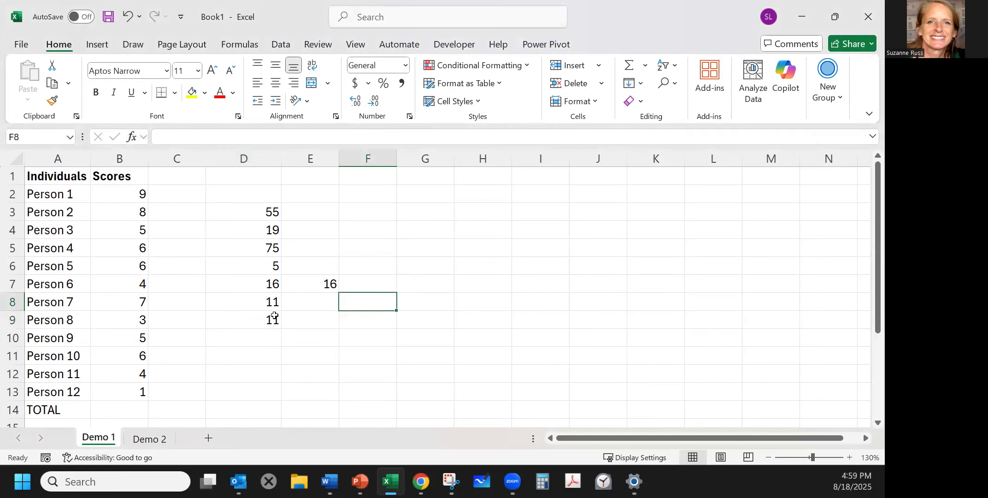
Review the square root formulas behind the results in D8 and D9
{"action": "left_click", "coordinate": [246, 301]}
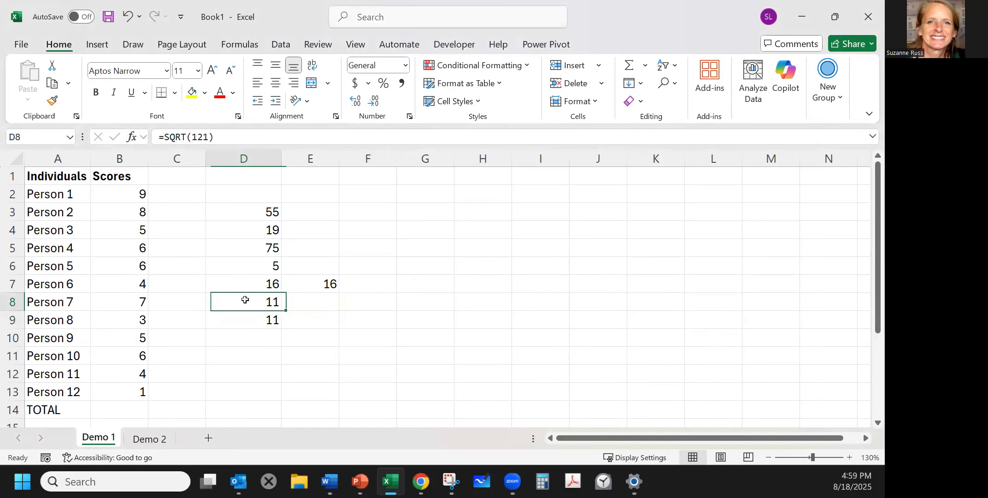
{"action": "left_click", "coordinate": [233, 140]}
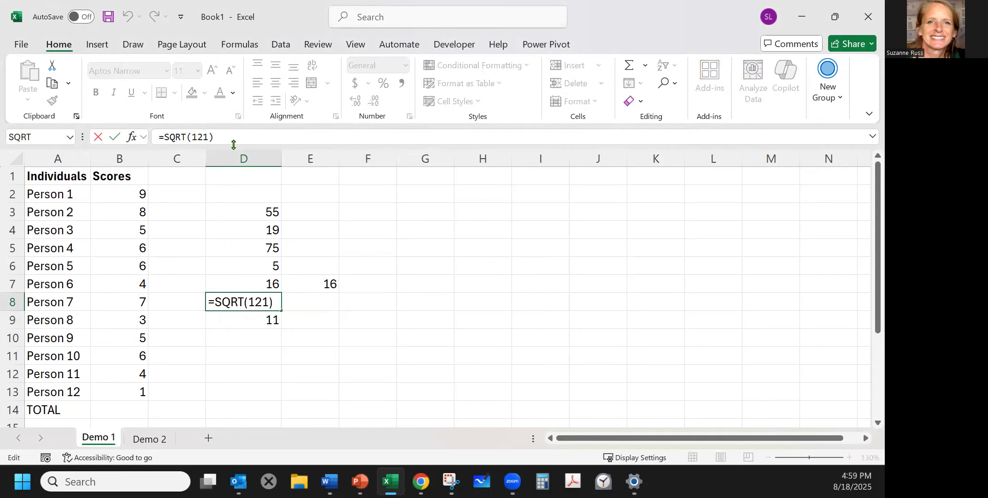
{"action": "key", "text": "Return"}
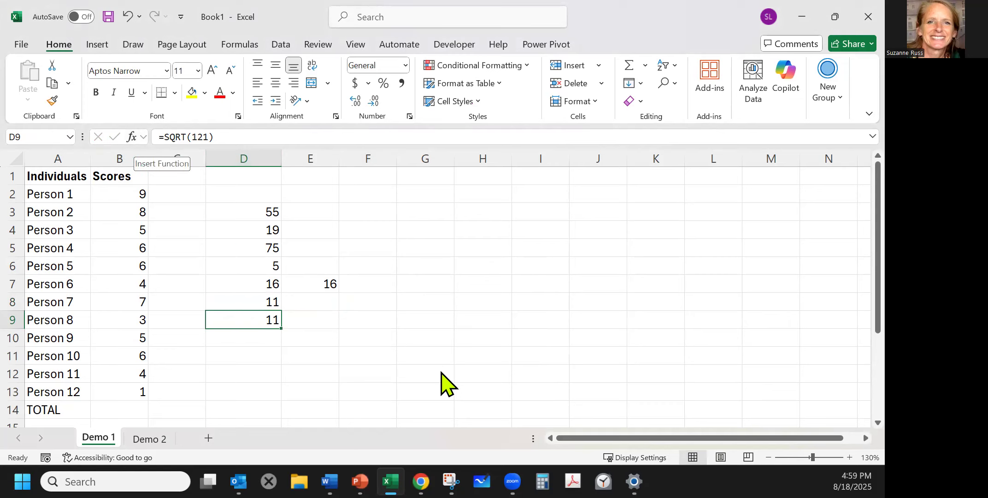
{"action": "left_click", "coordinate": [474, 321]}
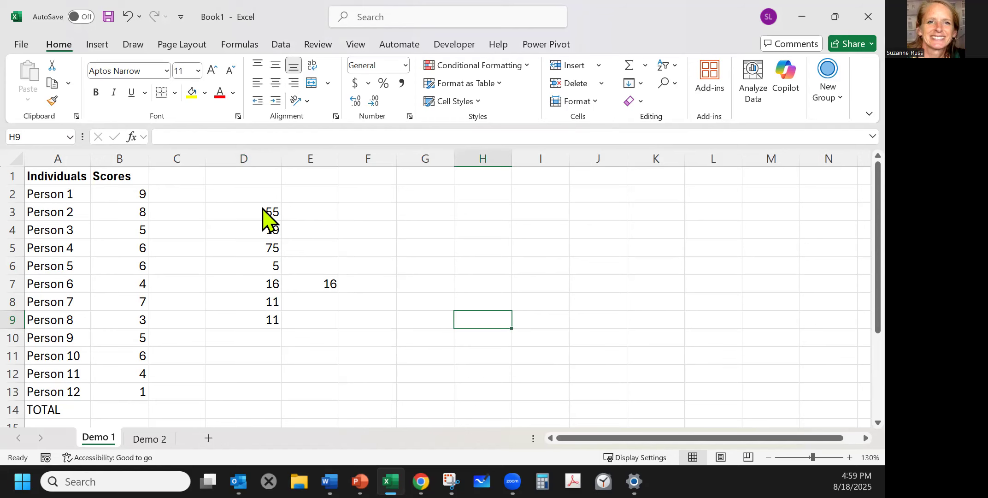
Begin a formula with an equals sign in the empty cell F3
{"action": "scroll", "coordinate": [231, 258], "scroll_direction": "down", "scroll_amount": 1}
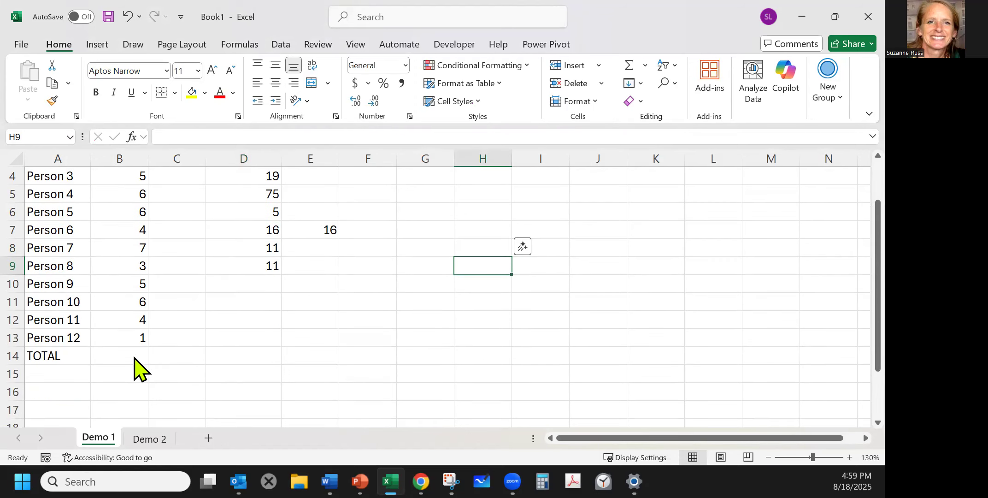
{"action": "scroll", "coordinate": [129, 286], "scroll_direction": "up", "scroll_amount": 1}
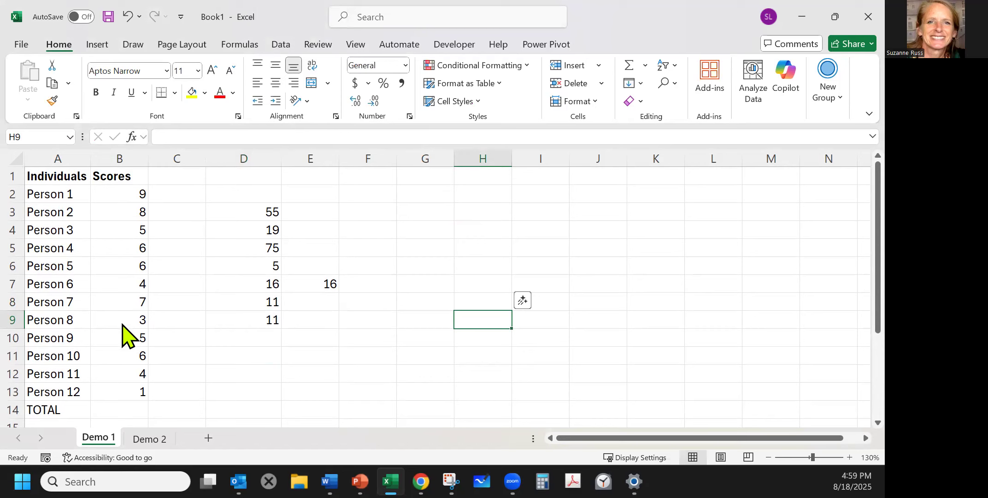
{"action": "left_click", "coordinate": [386, 218]}
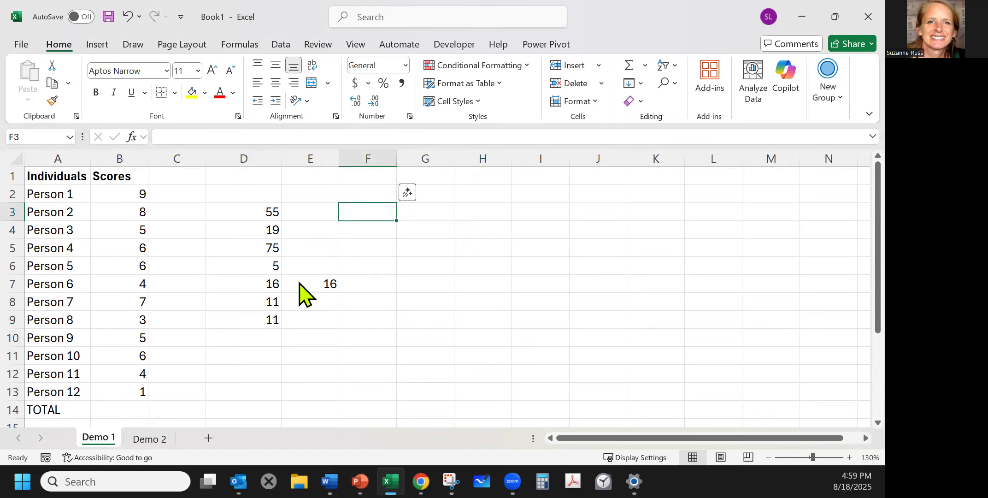
{"action": "type", "text": "="}
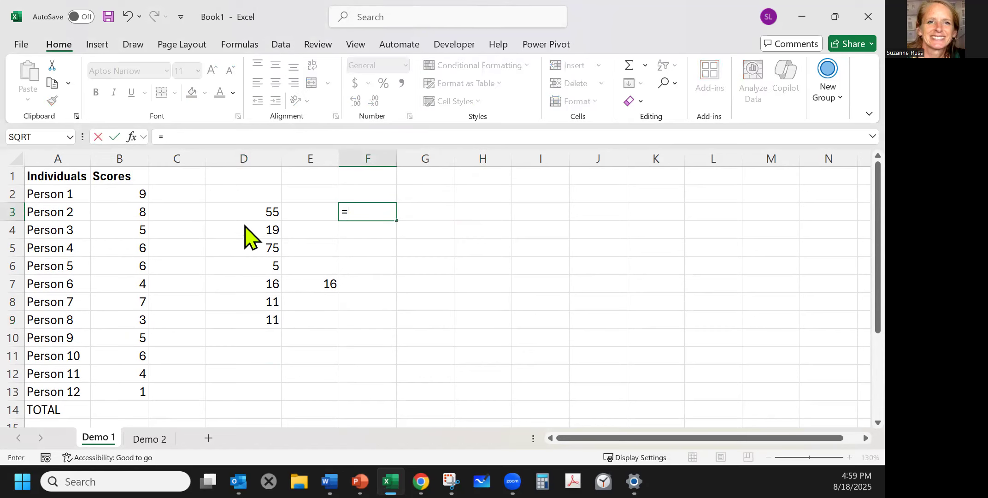
{"action": "type", "text": "9+8+"}
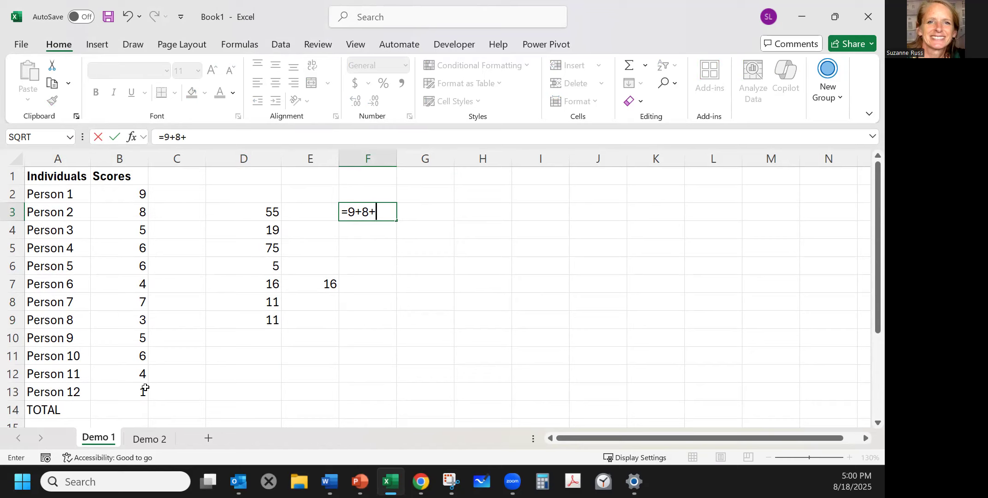
{"action": "key", "text": "BackSpace"}
{"action": "key", "text": "BackSpace"}
{"action": "key", "text": "BackSpace"}
{"action": "key", "text": "BackSpace"}
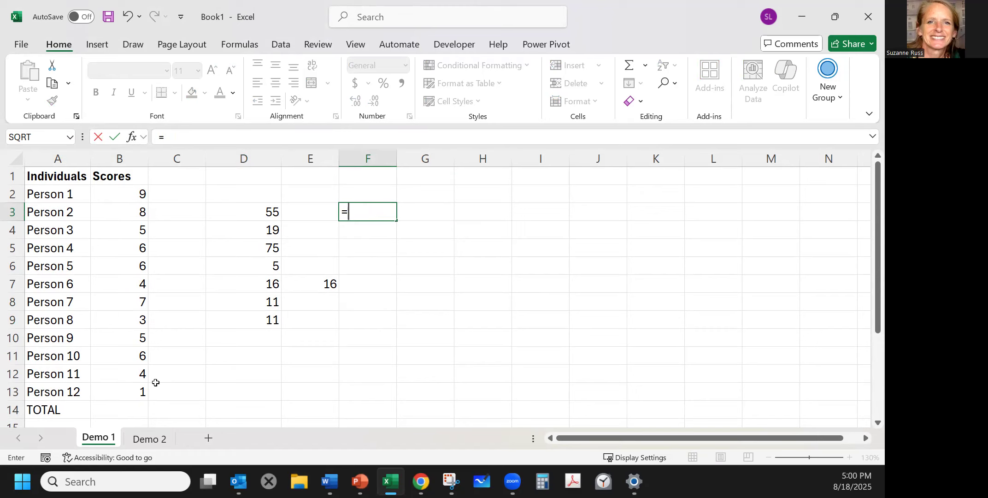
Complete the formula in F3 as =SUM(B2:B13) to total all twelve scores
{"action": "type", "text": "SUM"}
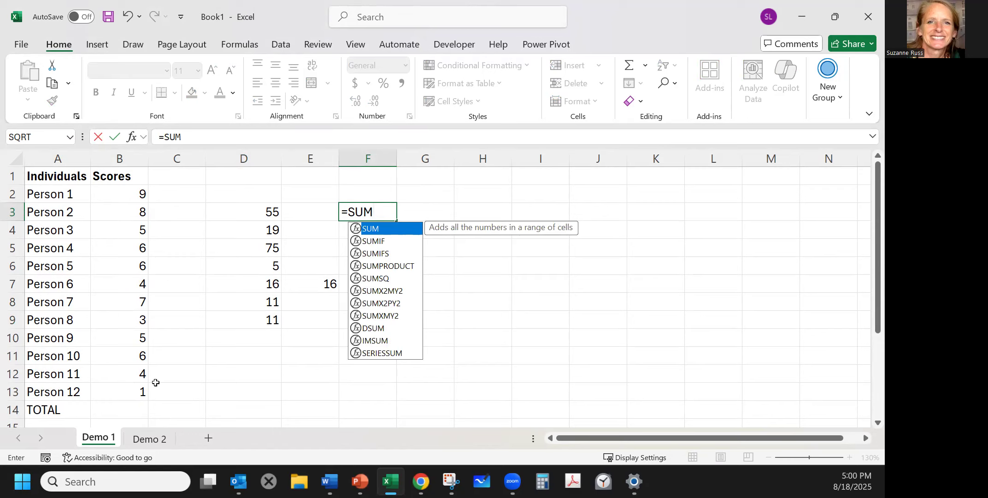
{"action": "type", "text": "("}
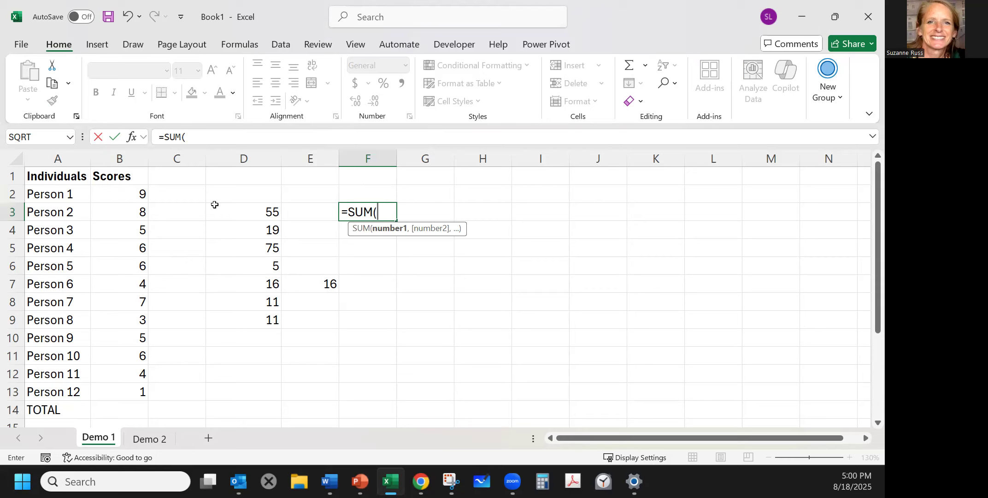
{"action": "type", "text": "B2"}
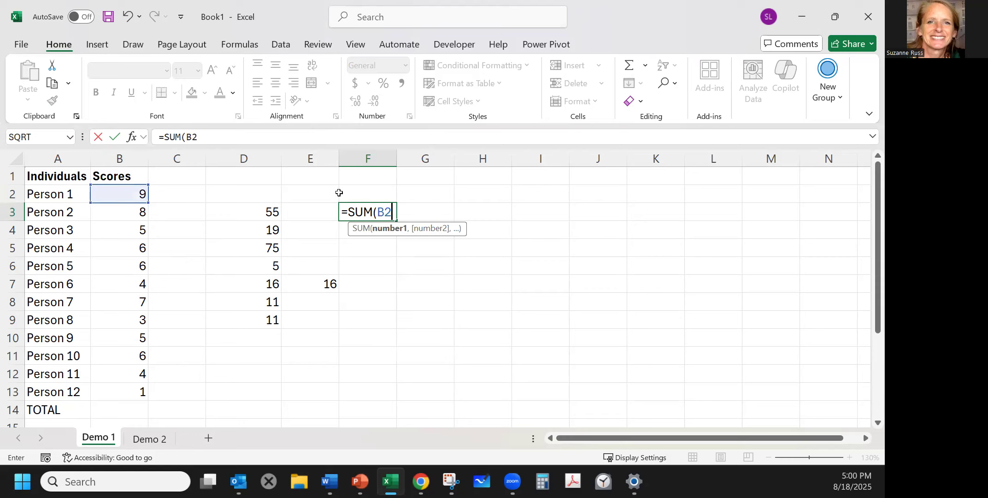
{"action": "type", "text": ":B"}
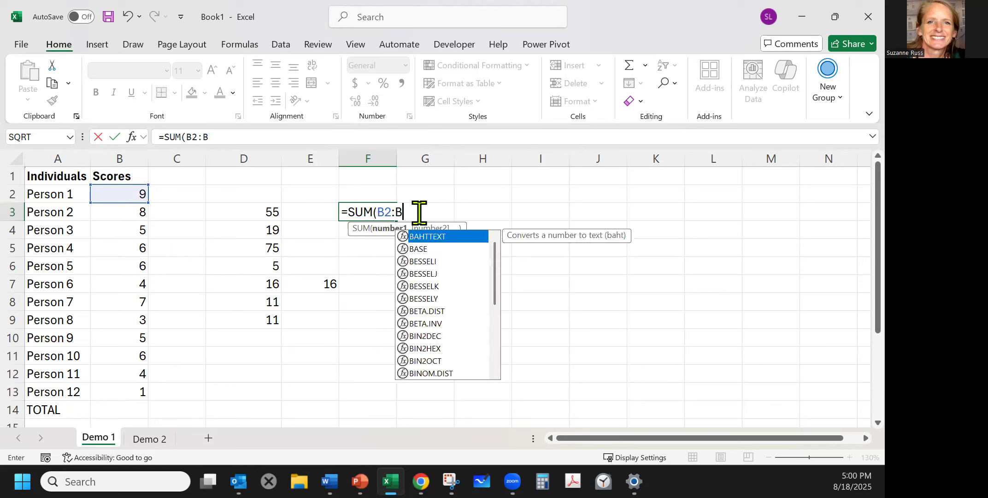
{"action": "type", "text": "12"}
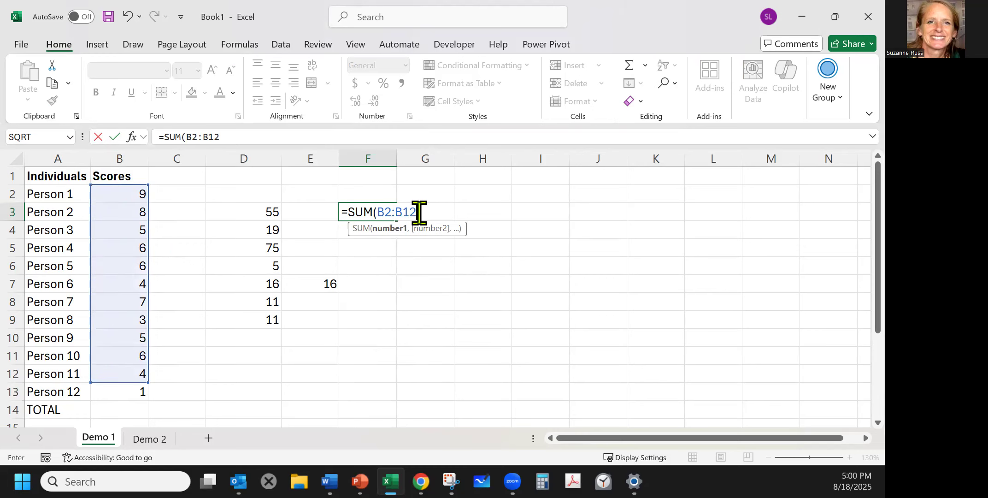
{"action": "key", "text": "BackSpace"}
{"action": "type", "text": "3)"}
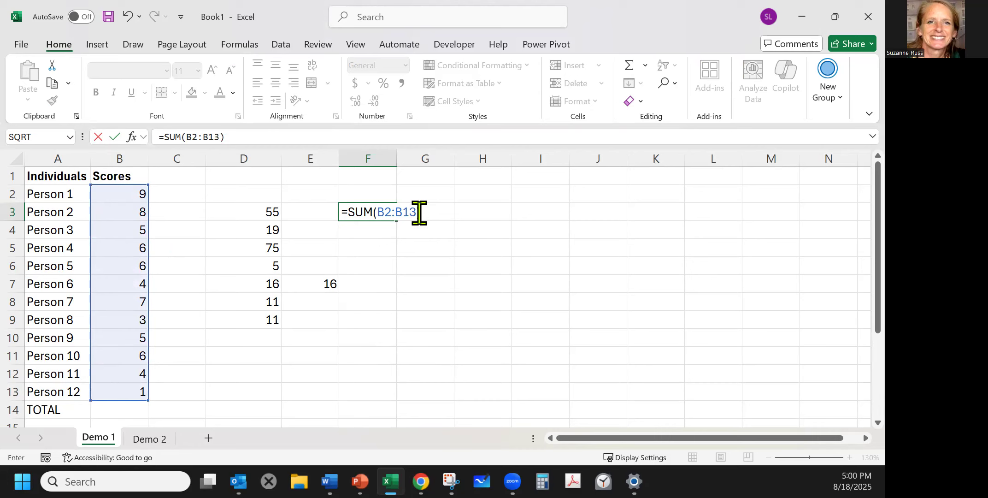
{"action": "key", "text": "Return"}
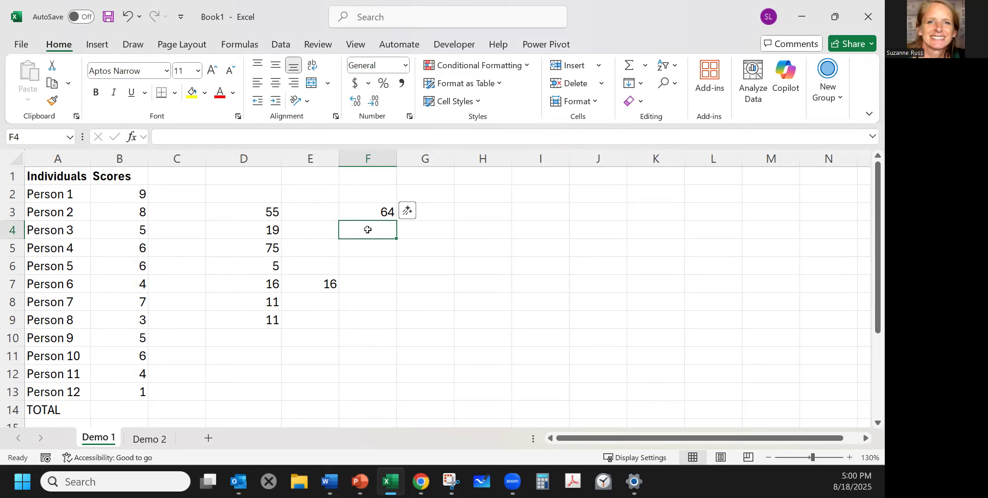
Total the scores again in F4 with a SUM formula, picking the range B2:B13 directly on the sheet
{"action": "type", "text": "="}
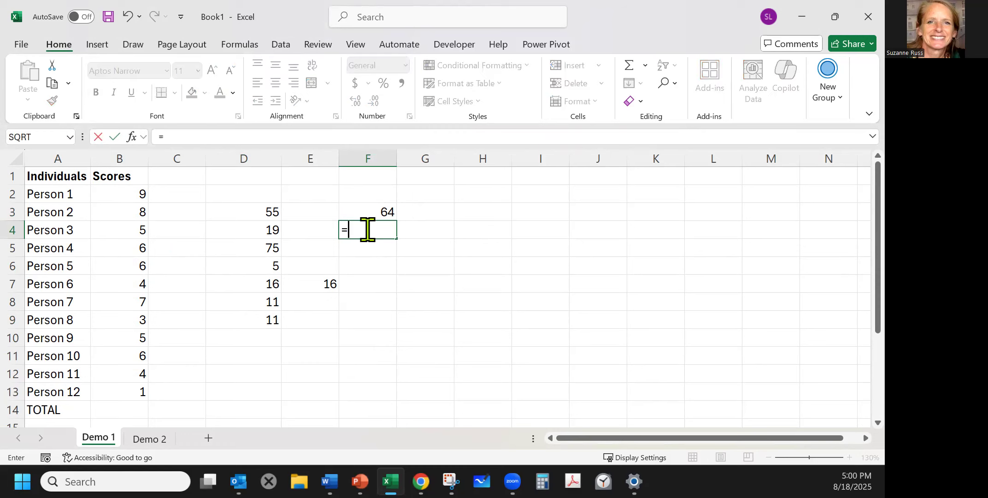
{"action": "type", "text": "SUM("}
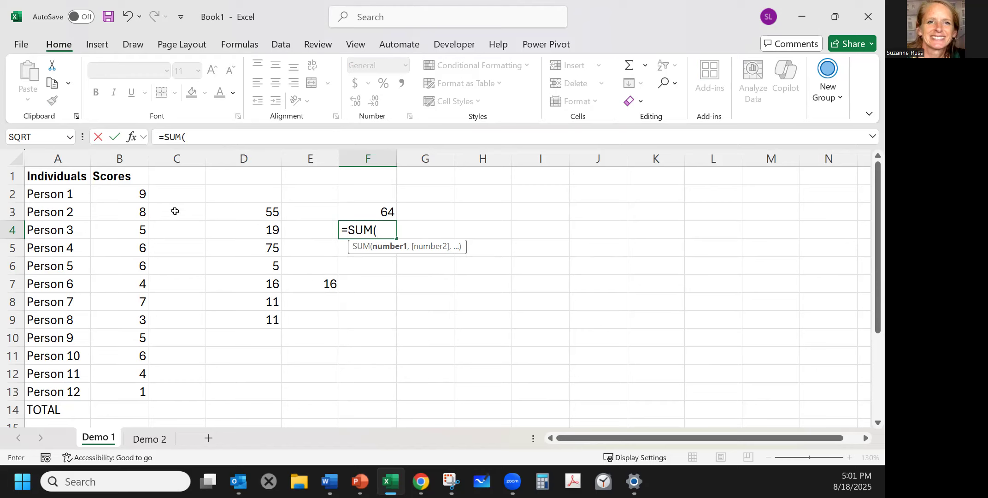
{"action": "left_click", "coordinate": [122, 194]}
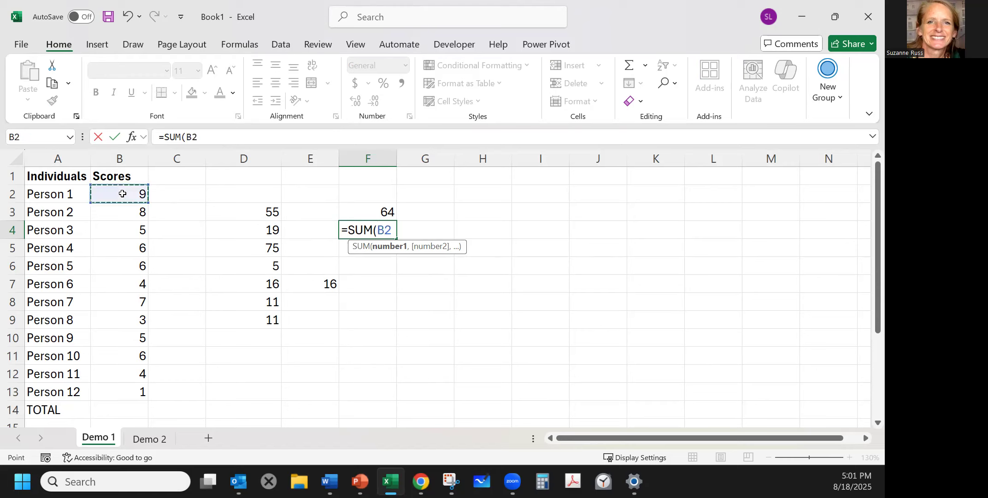
{"action": "left_click_drag", "start_coordinate": [123, 204], "coordinate": [130, 391]}
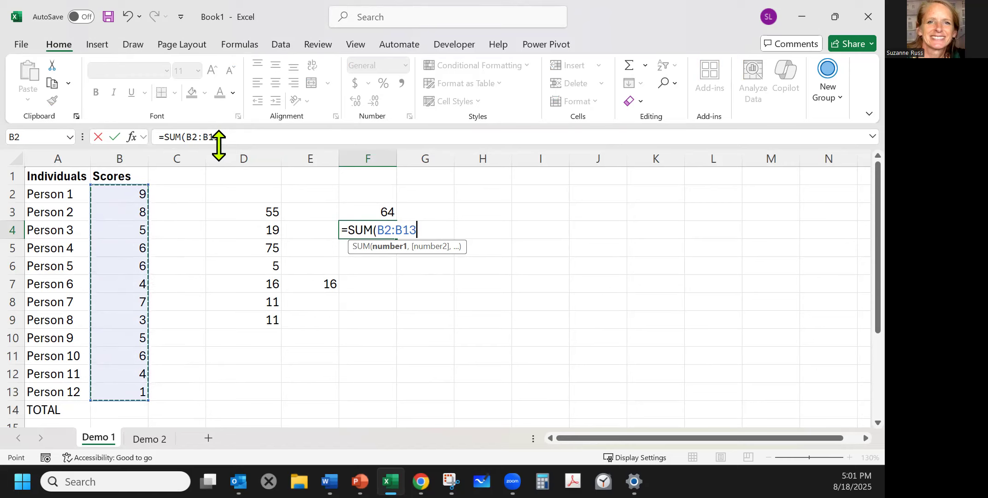
{"action": "key", "text": "Return"}
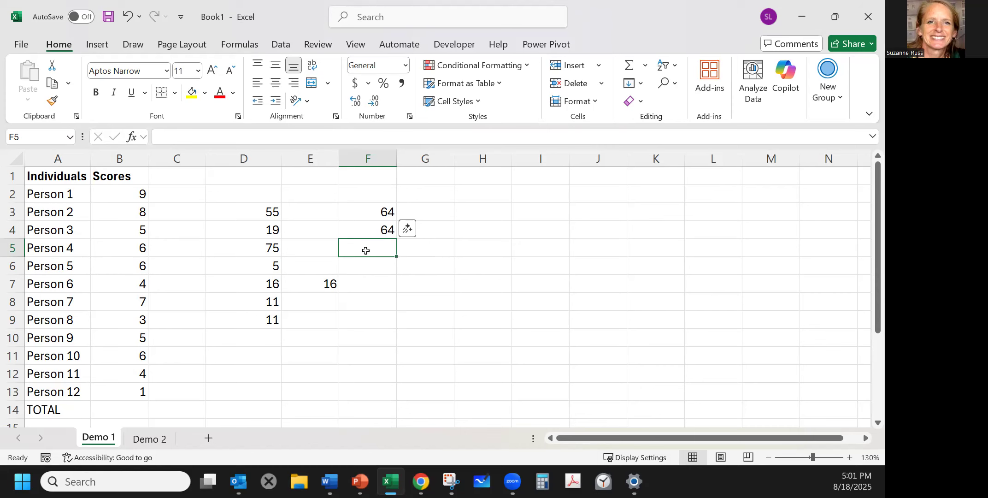
Try to autofill the scores B2:B13 down into the TOTAL row and clear the filled value from B14
{"action": "scroll", "coordinate": [362, 250], "scroll_direction": "down", "scroll_amount": 1}
{"action": "scroll", "coordinate": [205, 306], "scroll_direction": "up", "scroll_amount": 1}
{"action": "left_click_drag", "start_coordinate": [124, 194], "coordinate": [147, 402]}
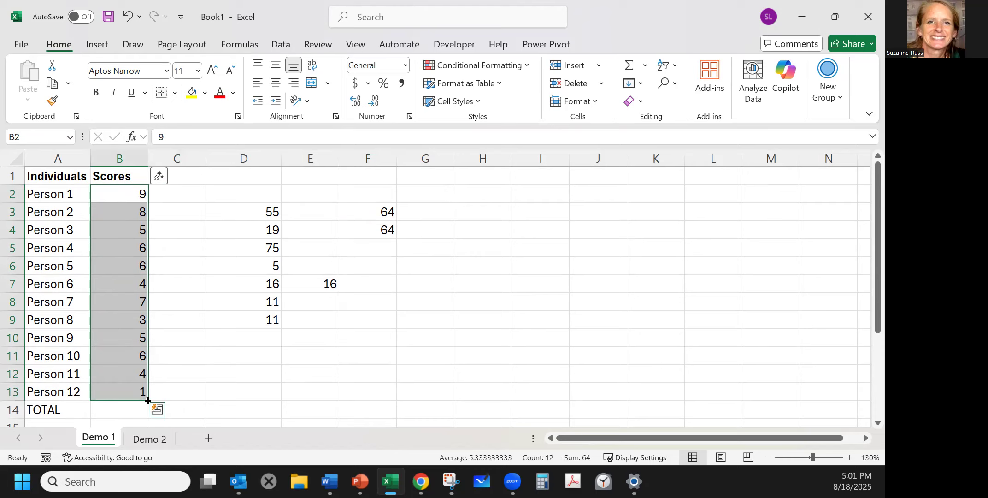
{"action": "left_click_drag", "start_coordinate": [147, 401], "coordinate": [149, 417]}
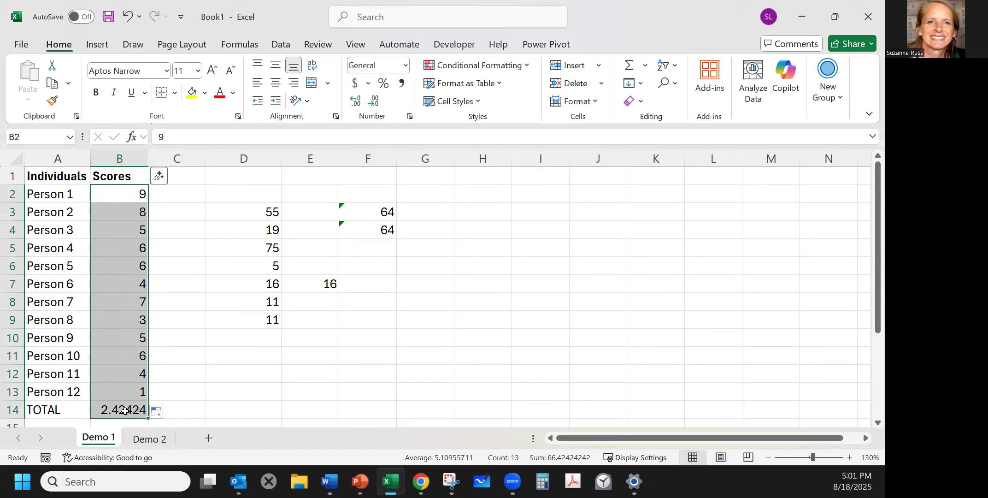
{"action": "left_click", "coordinate": [125, 411]}
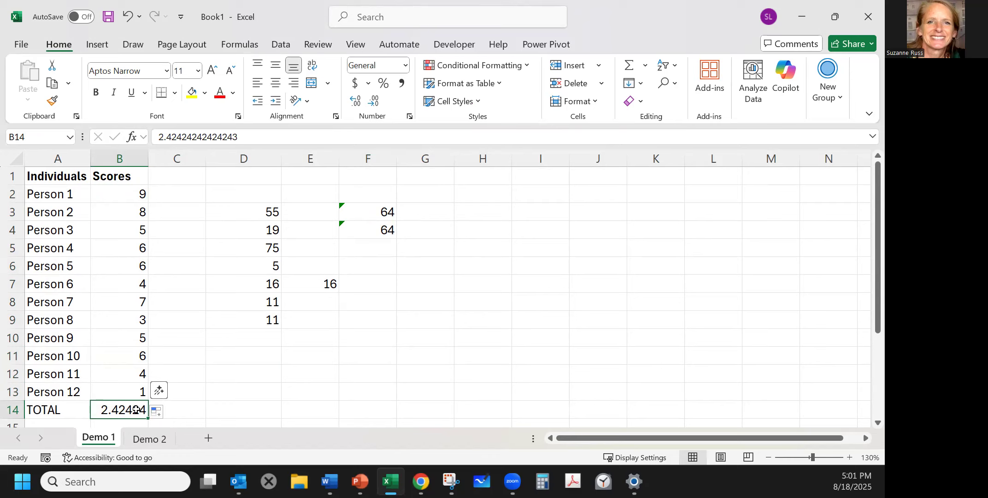
{"action": "key", "text": "Delete"}
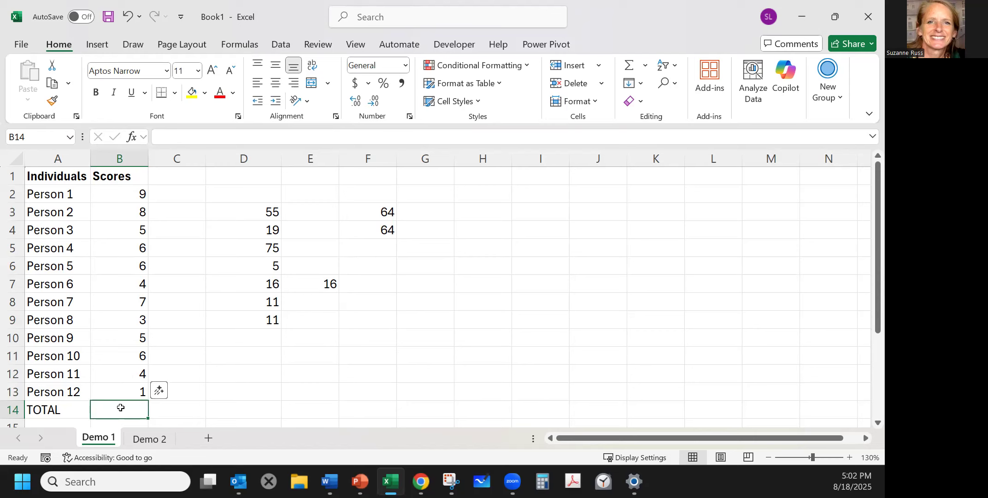
Enter a SUM formula over the range B2:B13 in the TOTAL cell B14, then clear that cell again
{"action": "type", "text": "=SUM("}
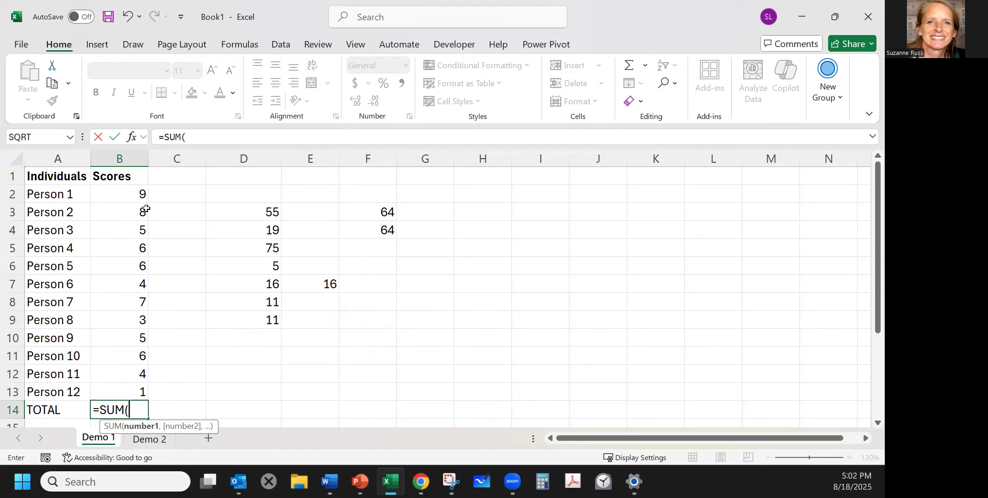
{"action": "left_click_drag", "start_coordinate": [137, 194], "coordinate": [135, 370]}
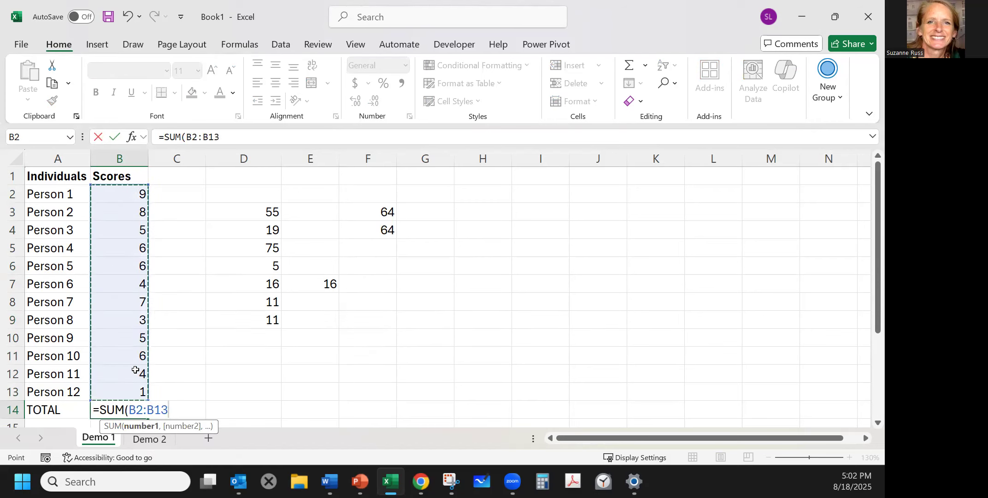
{"action": "key", "text": "Return"}
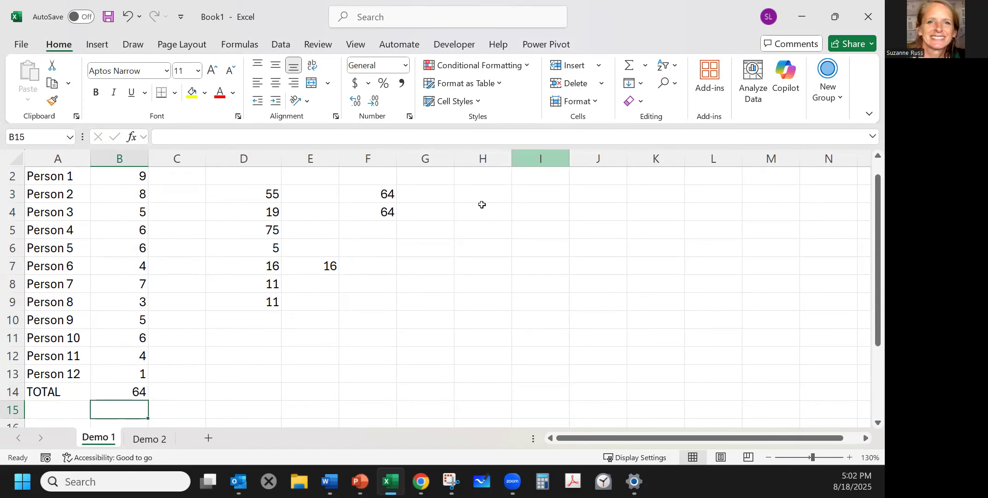
{"action": "left_click", "coordinate": [131, 392]}
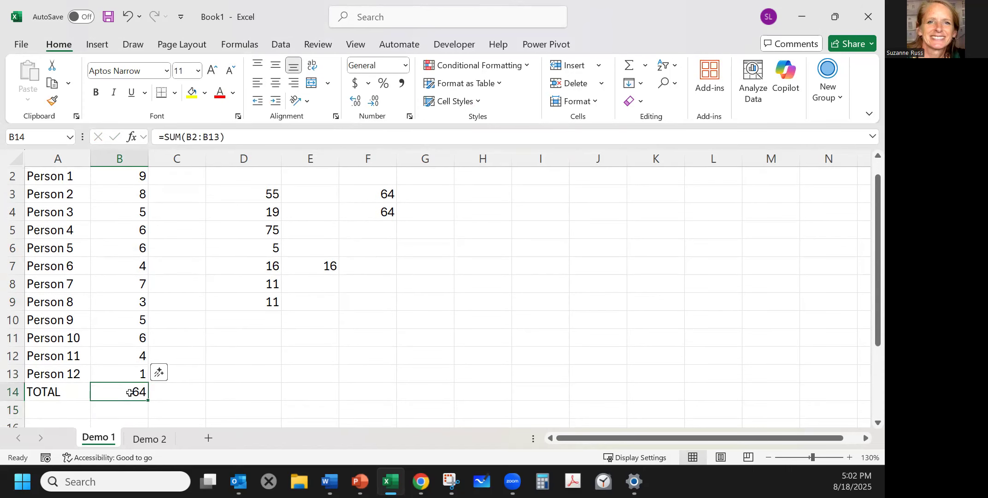
{"action": "key", "text": "Delete"}
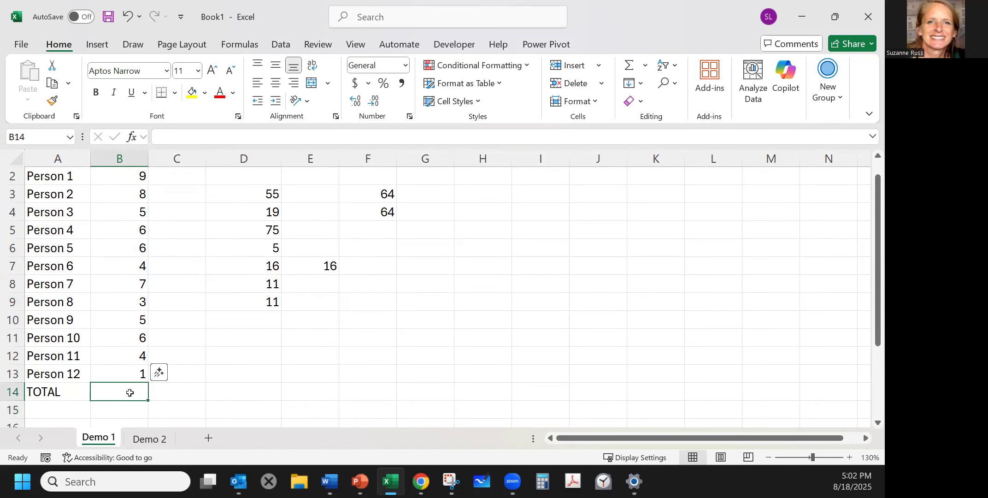
Total the scores B2:B13 in the TOTAL cell B14 using AutoSum, and finish with the empty cell D10 selected
{"action": "left_click", "coordinate": [631, 68]}
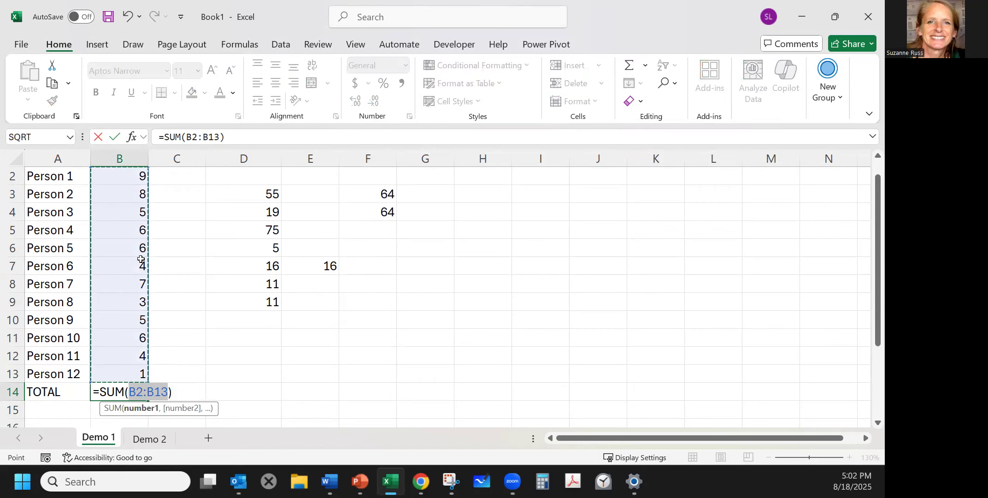
{"action": "scroll", "coordinate": [159, 233], "scroll_direction": "up", "scroll_amount": 1}
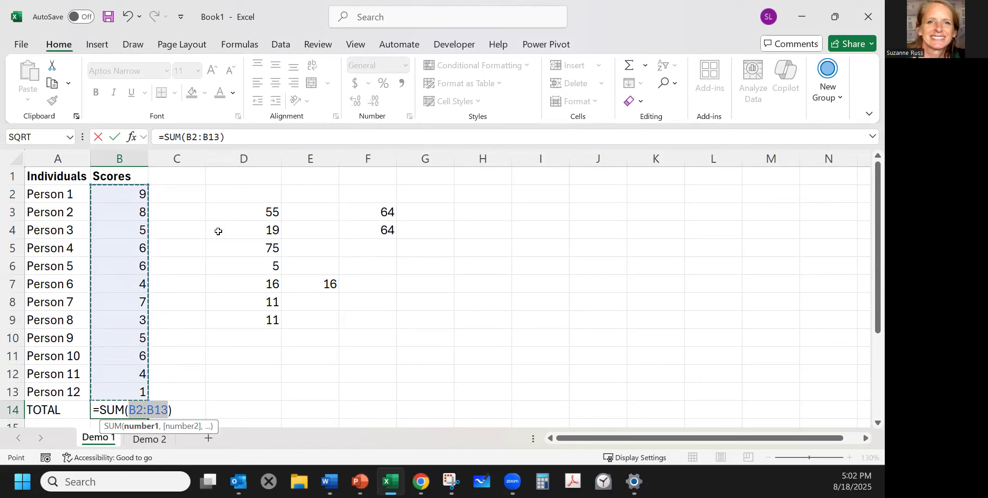
{"action": "key", "text": "Return"}
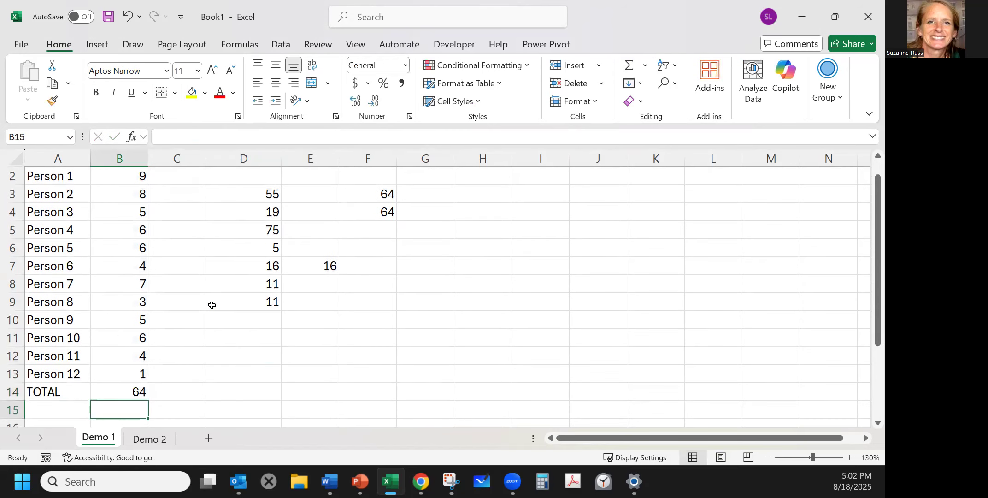
{"action": "left_click", "coordinate": [222, 312]}
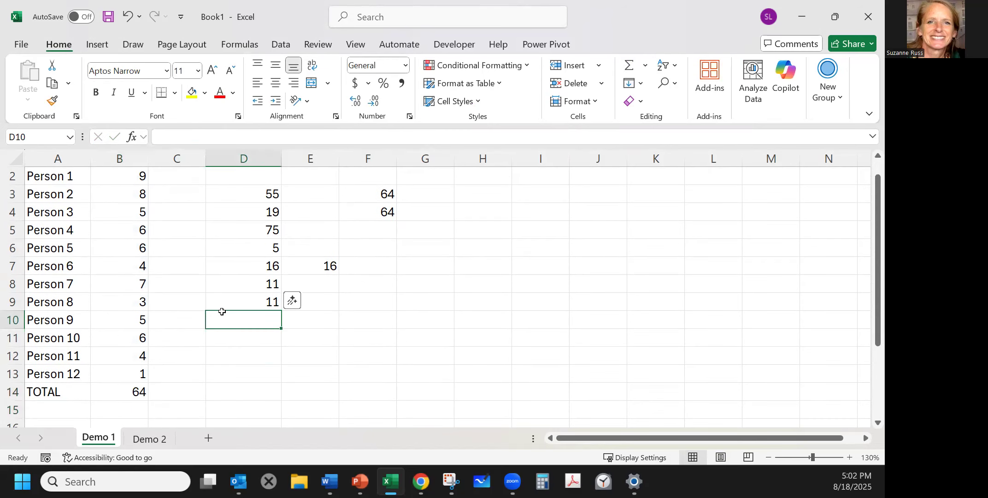
{"action": "scroll", "coordinate": [225, 314], "scroll_direction": "up", "scroll_amount": 1}
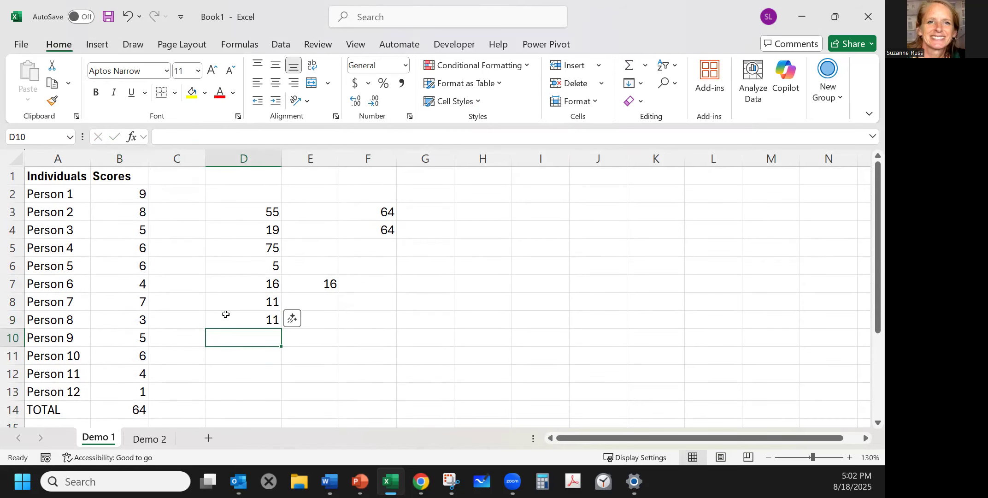